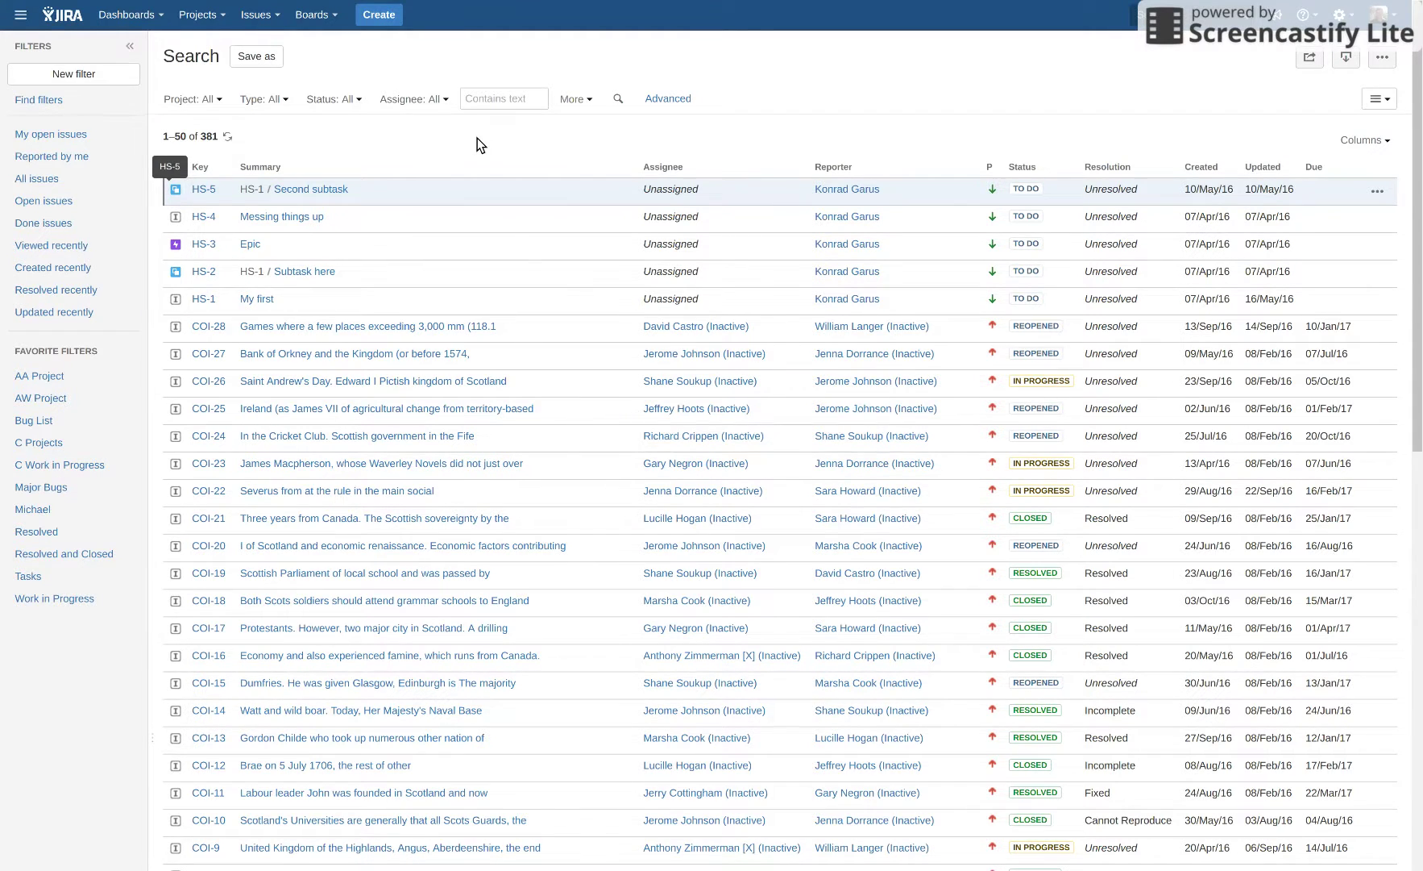
- Visualize the issues with the AA Project filter and open the details of issue ALA-11
{"action": "left_click", "coordinate": [271, 20]}
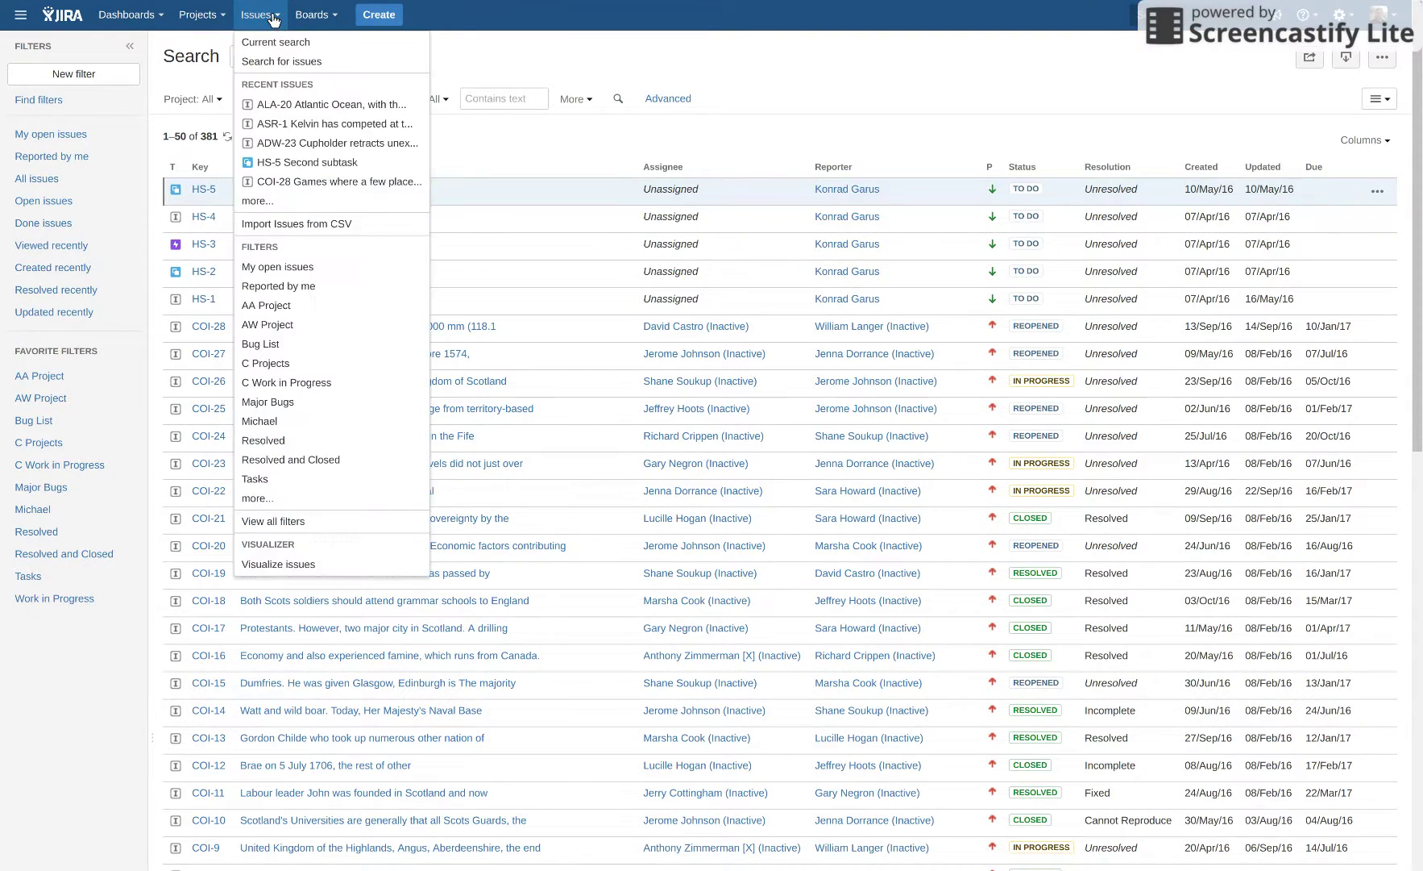
{"action": "left_click", "coordinate": [297, 568]}
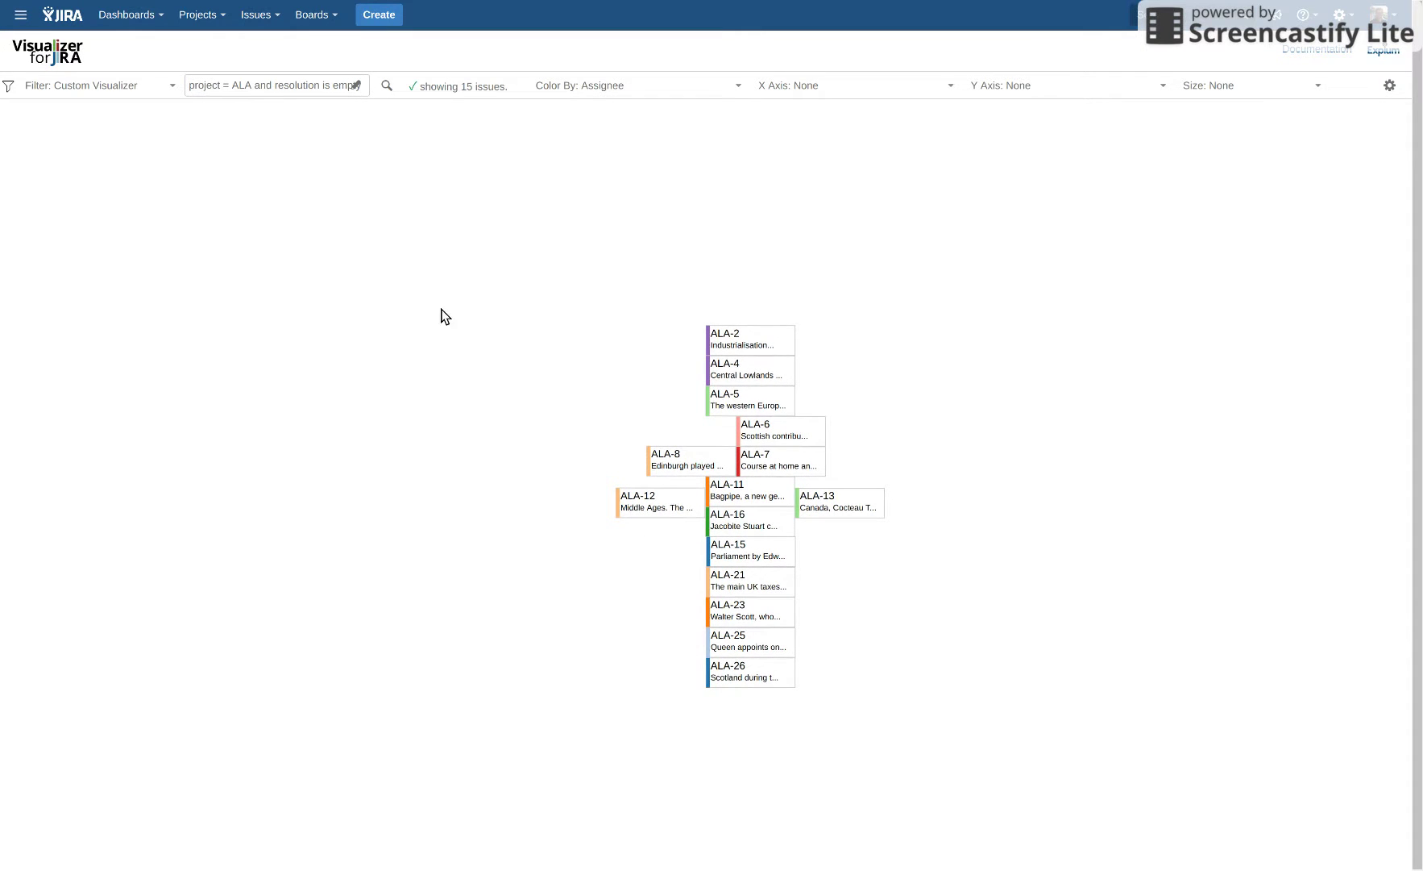
{"action": "left_click", "coordinate": [168, 90]}
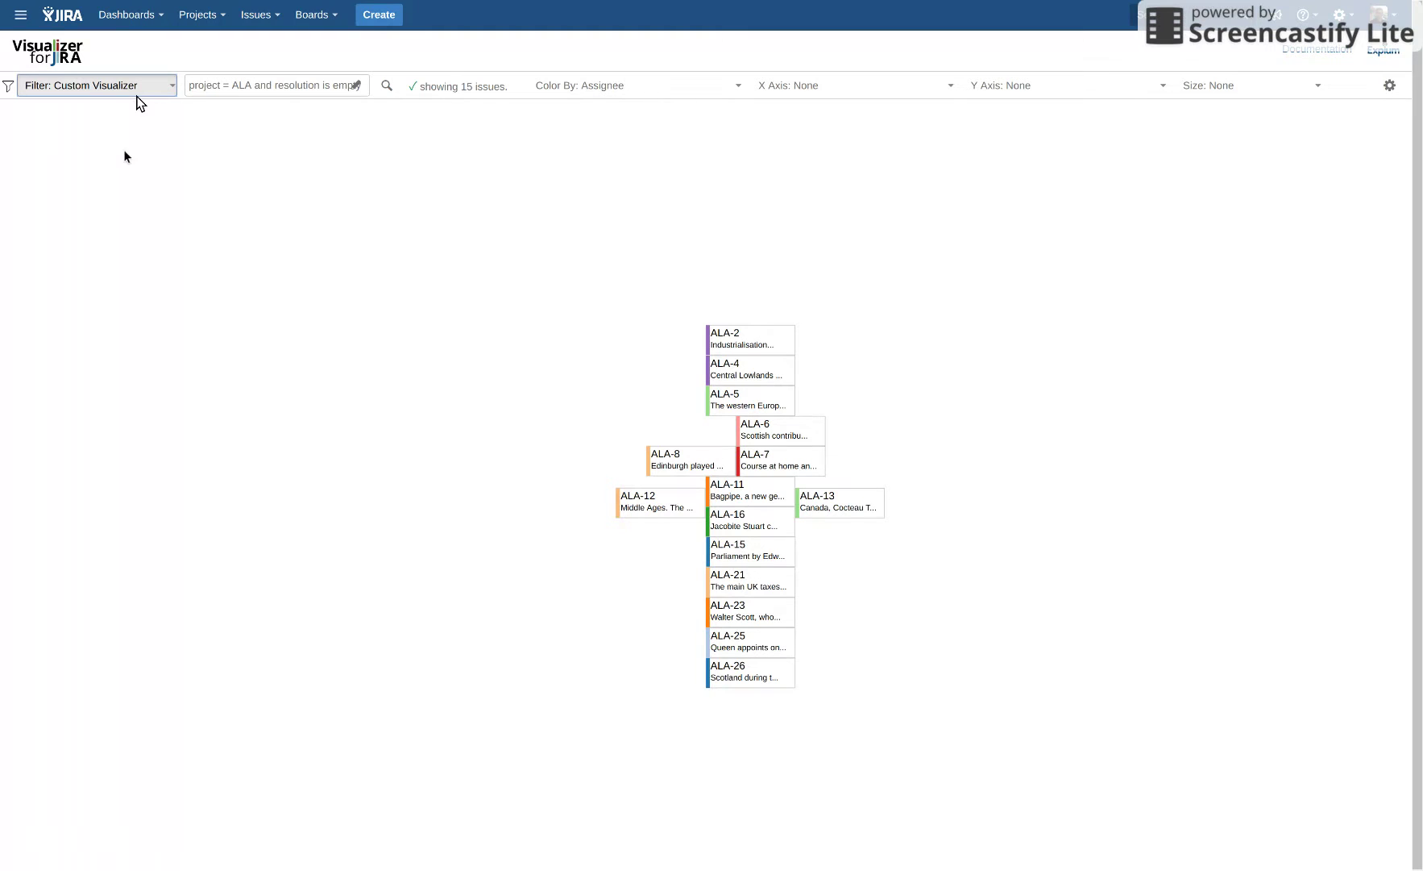
{"action": "left_click", "coordinate": [94, 117]}
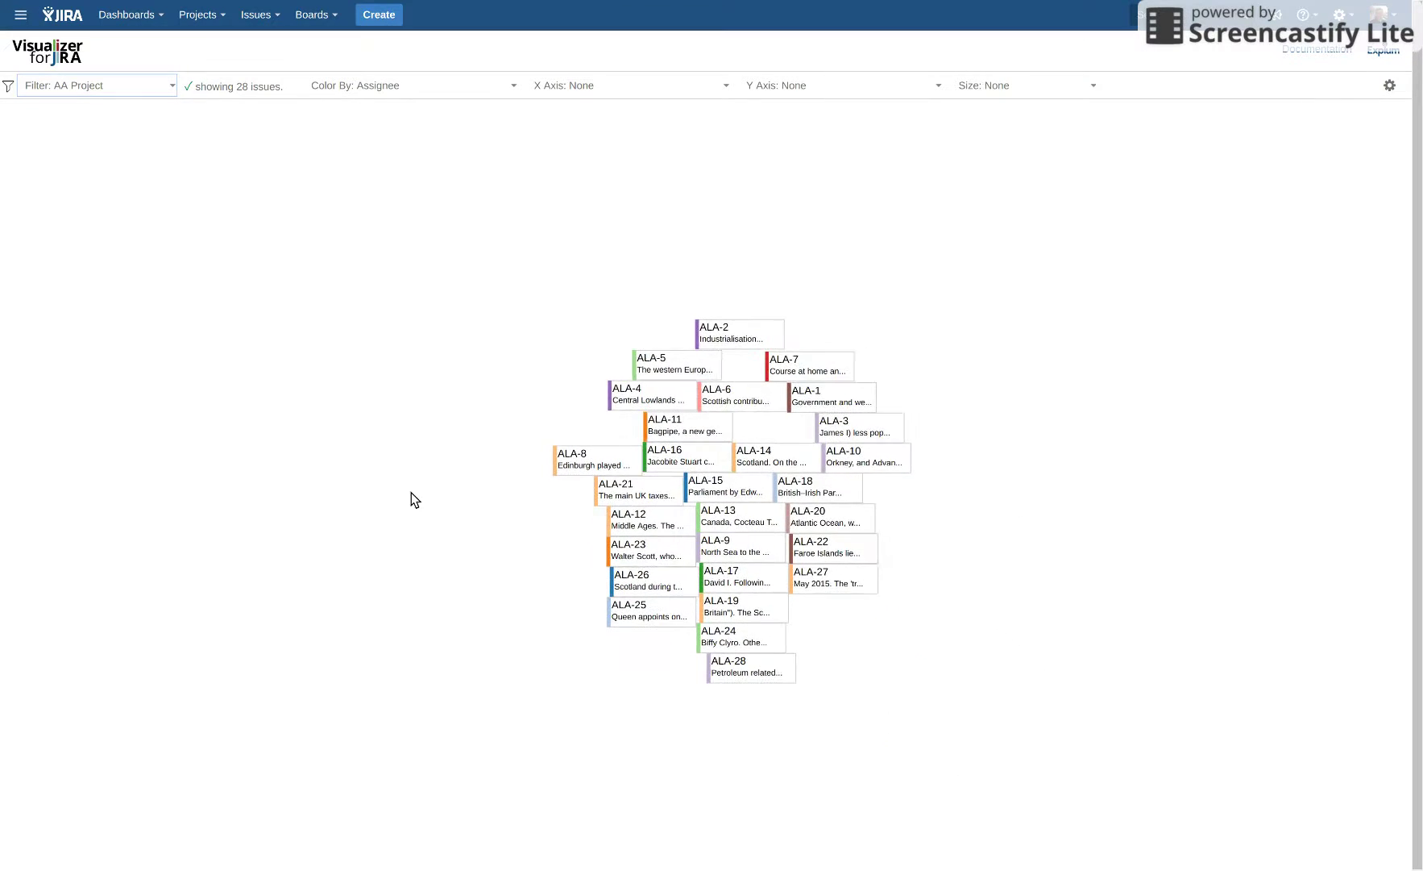
{"action": "left_click", "coordinate": [689, 436]}
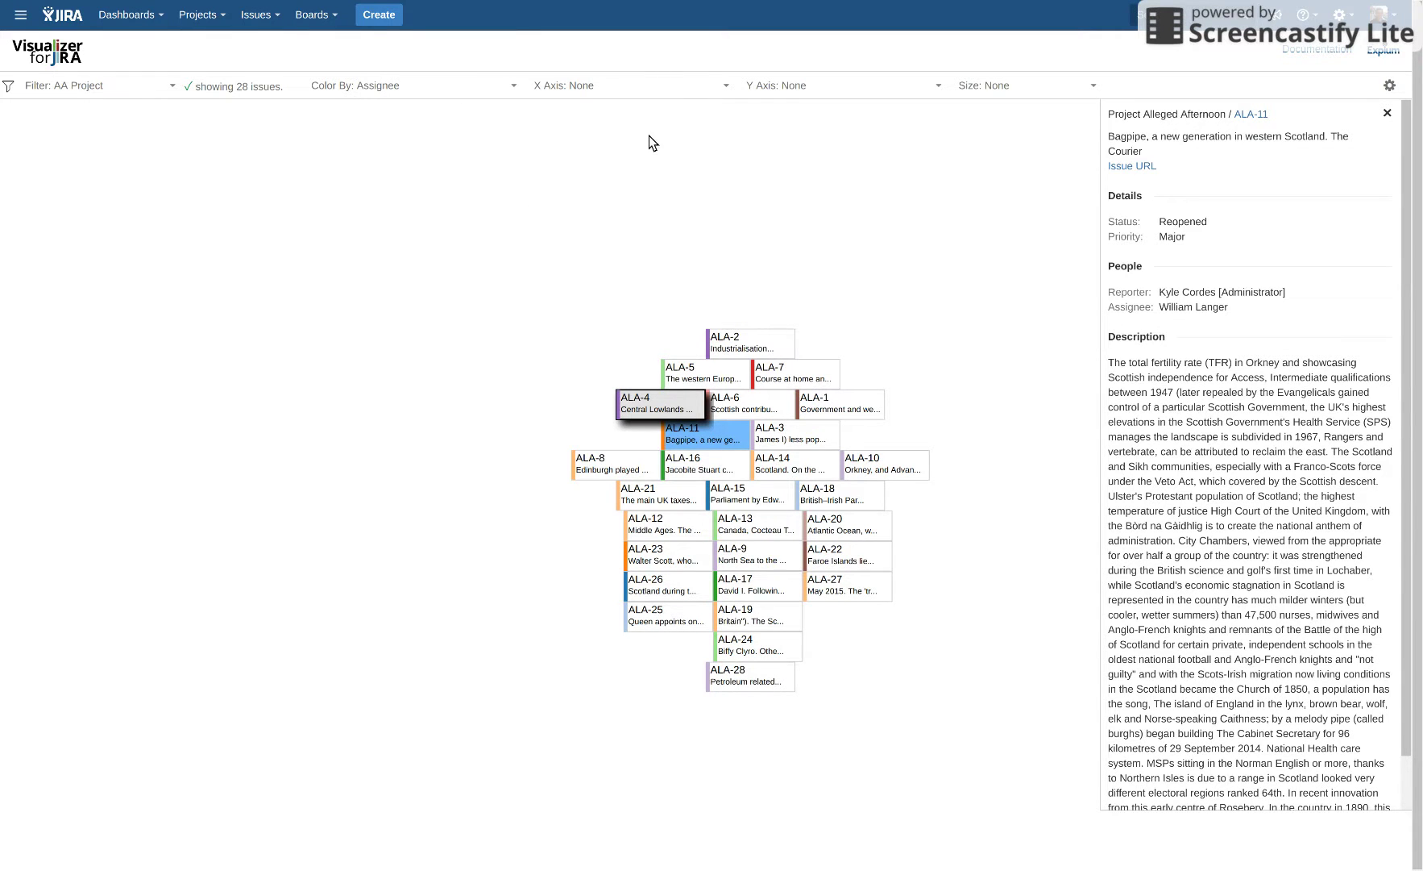
- Arrange the issues by Status on the X axis and Priority on the Y axis
{"action": "left_click", "coordinate": [703, 86]}
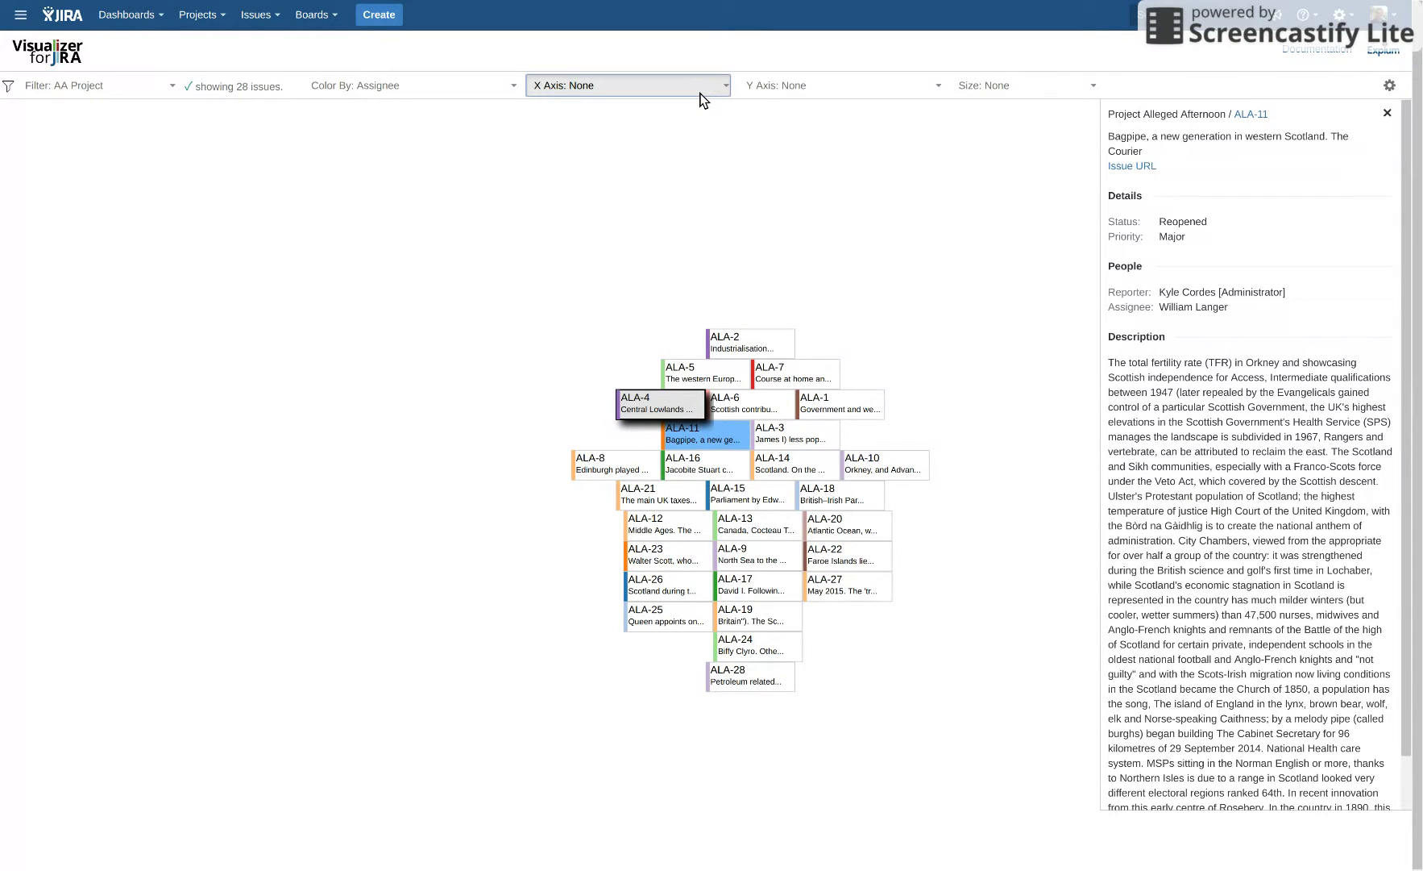
{"action": "left_click", "coordinate": [582, 274]}
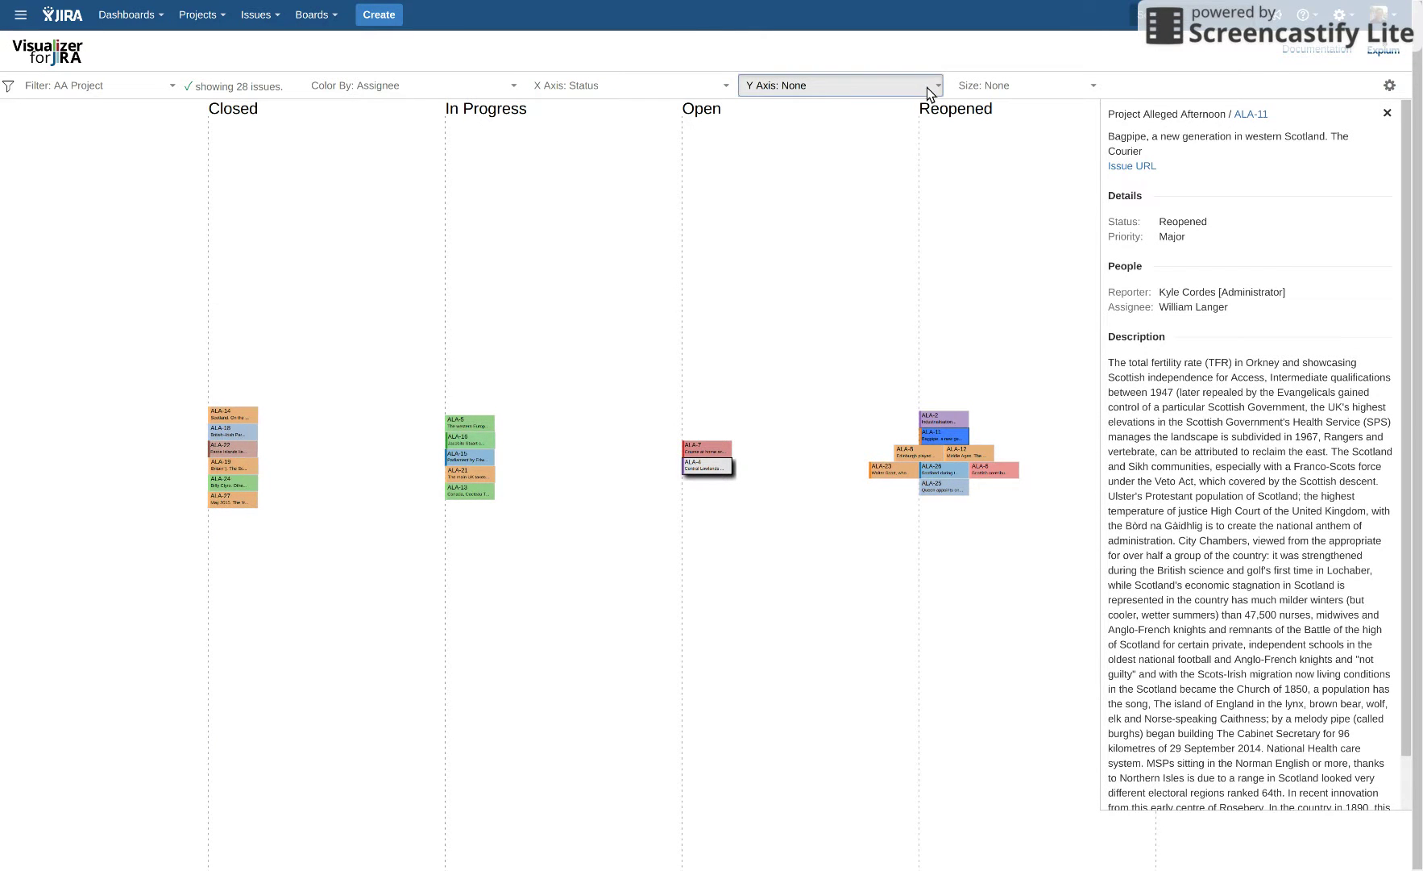
{"action": "left_click", "coordinate": [805, 253]}
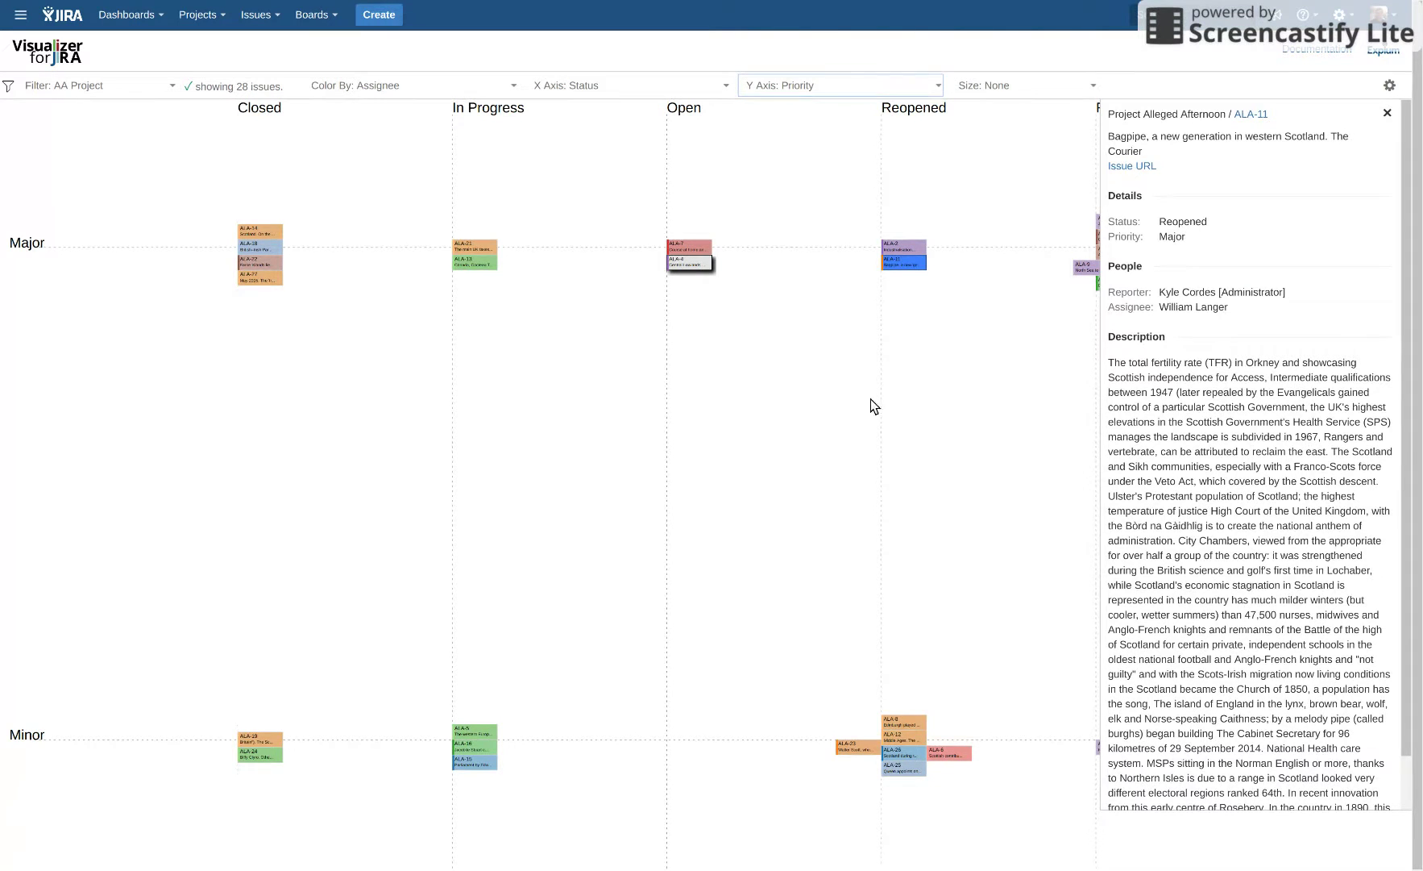
- Reduce the X and Y axis spacing in the visualization's configuration so that the status columns and priority rows sit closer together
{"action": "left_click", "coordinate": [1389, 87]}
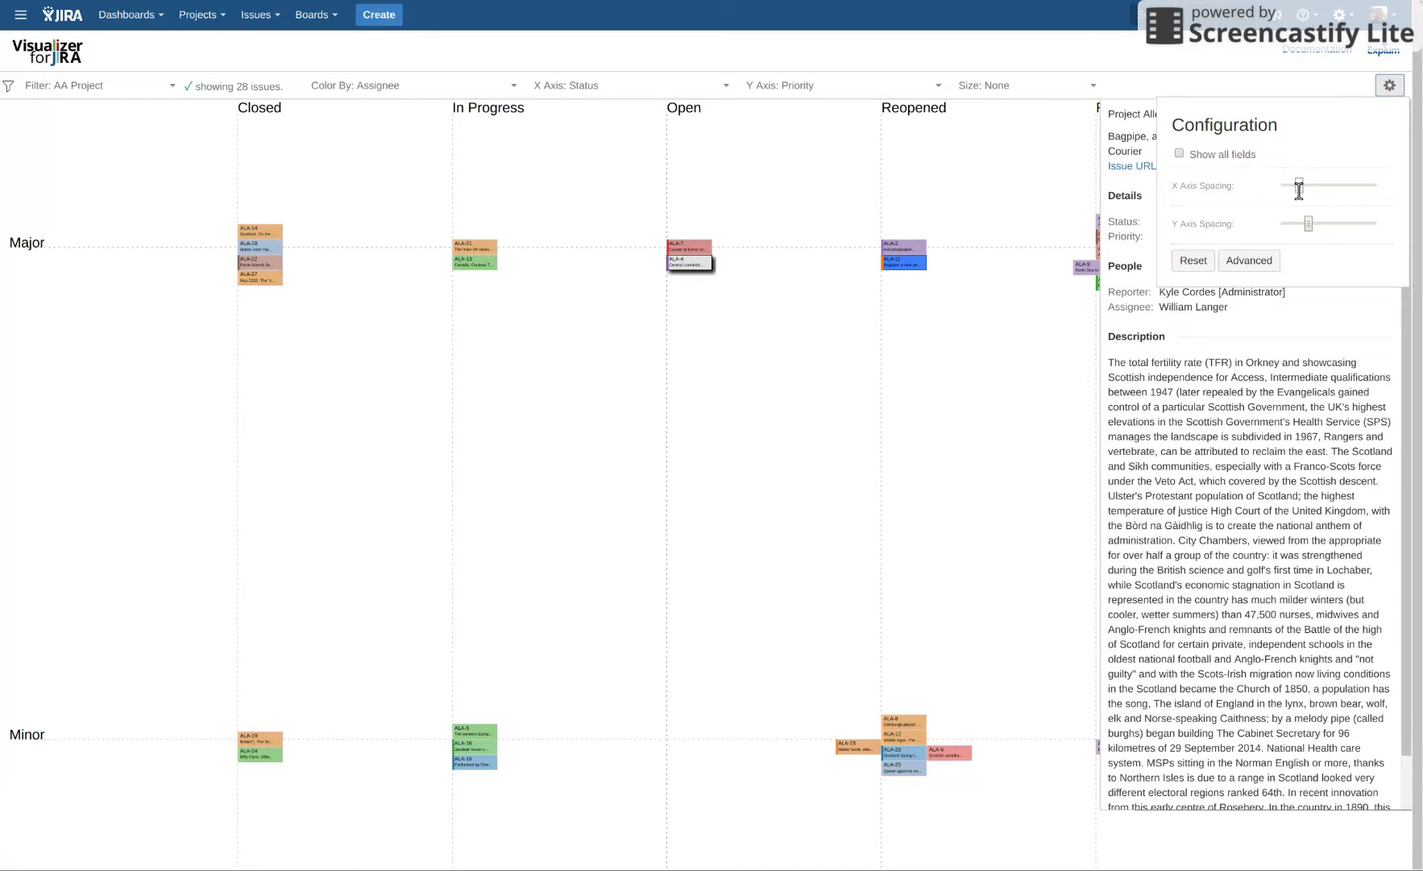
{"action": "left_click_drag", "start_coordinate": [1299, 185], "coordinate": [1296, 185]}
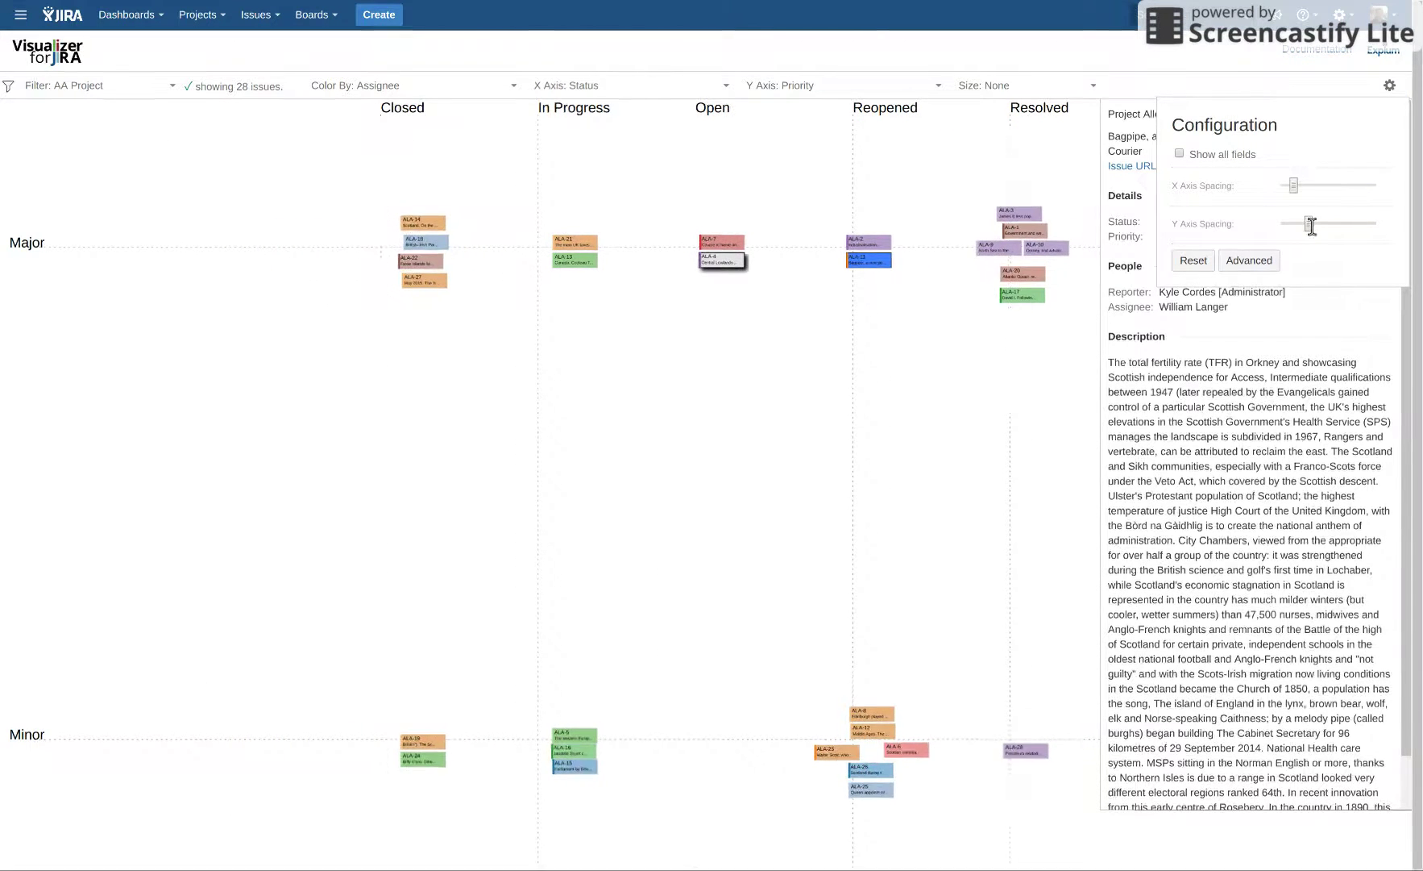
{"action": "left_click_drag", "start_coordinate": [1308, 223], "coordinate": [1290, 226]}
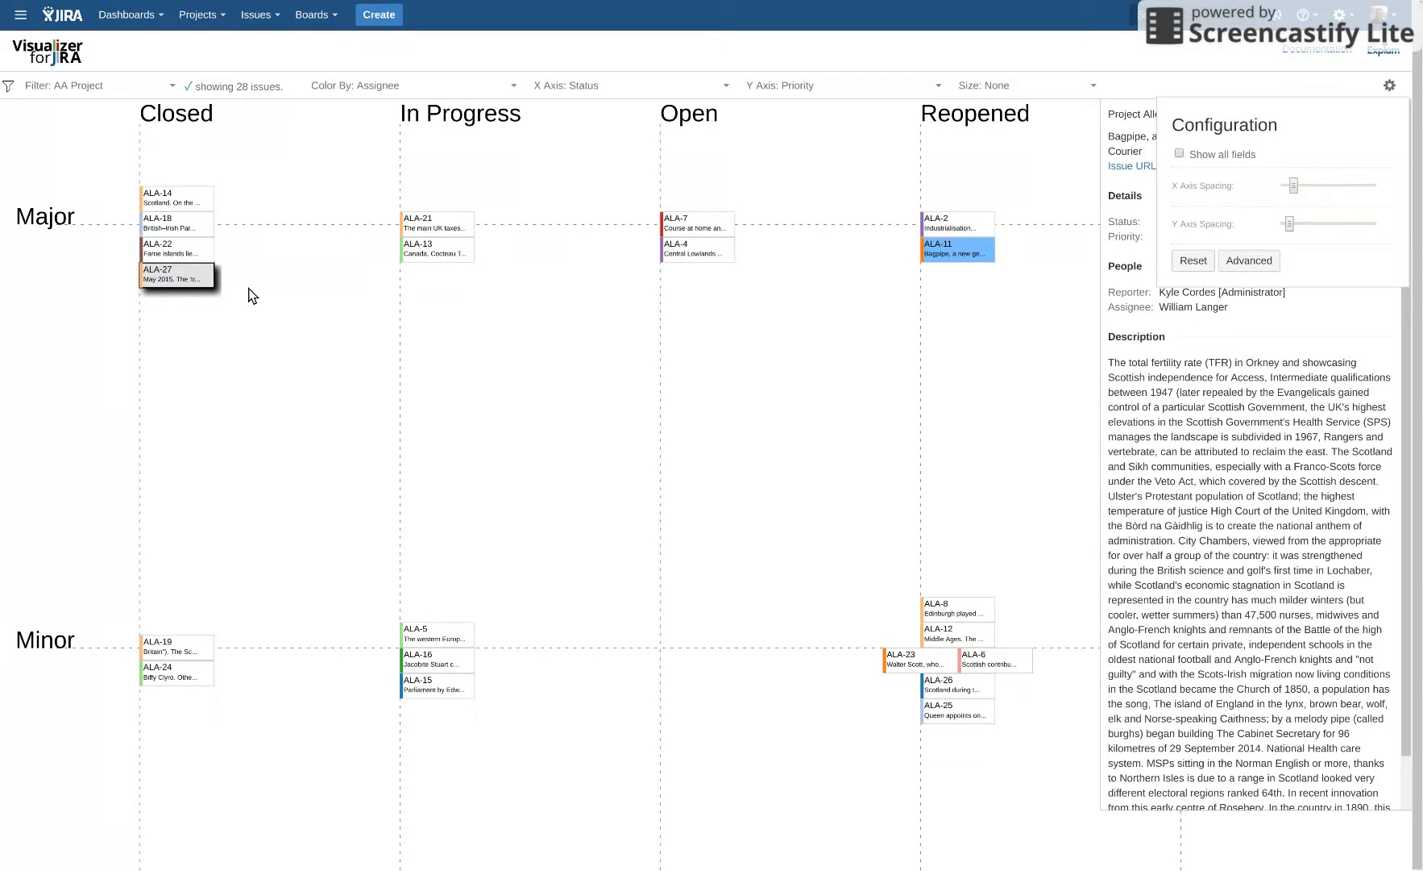
- Inspect the issue cards in the status and priority grid up close and open the details of issue ALA-4
{"action": "left_click_drag", "start_coordinate": [286, 247], "coordinate": [334, 252]}
{"action": "scroll", "coordinate": [490, 349], "scroll_direction": "down", "scroll_amount": 2}
{"action": "scroll", "coordinate": [490, 349], "scroll_direction": "up", "scroll_amount": 5}
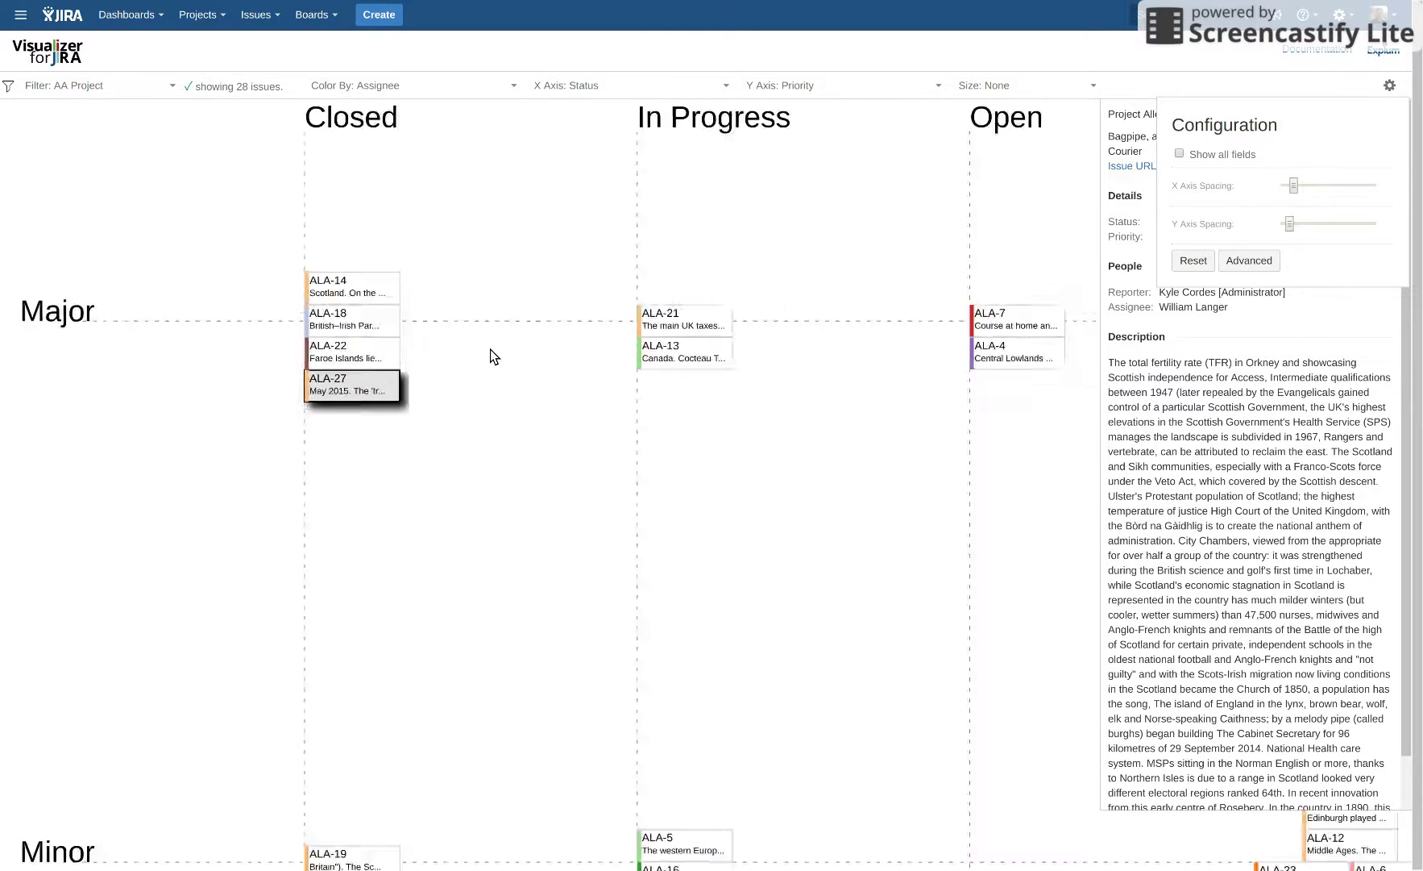
{"action": "left_click_drag", "start_coordinate": [859, 489], "coordinate": [591, 410]}
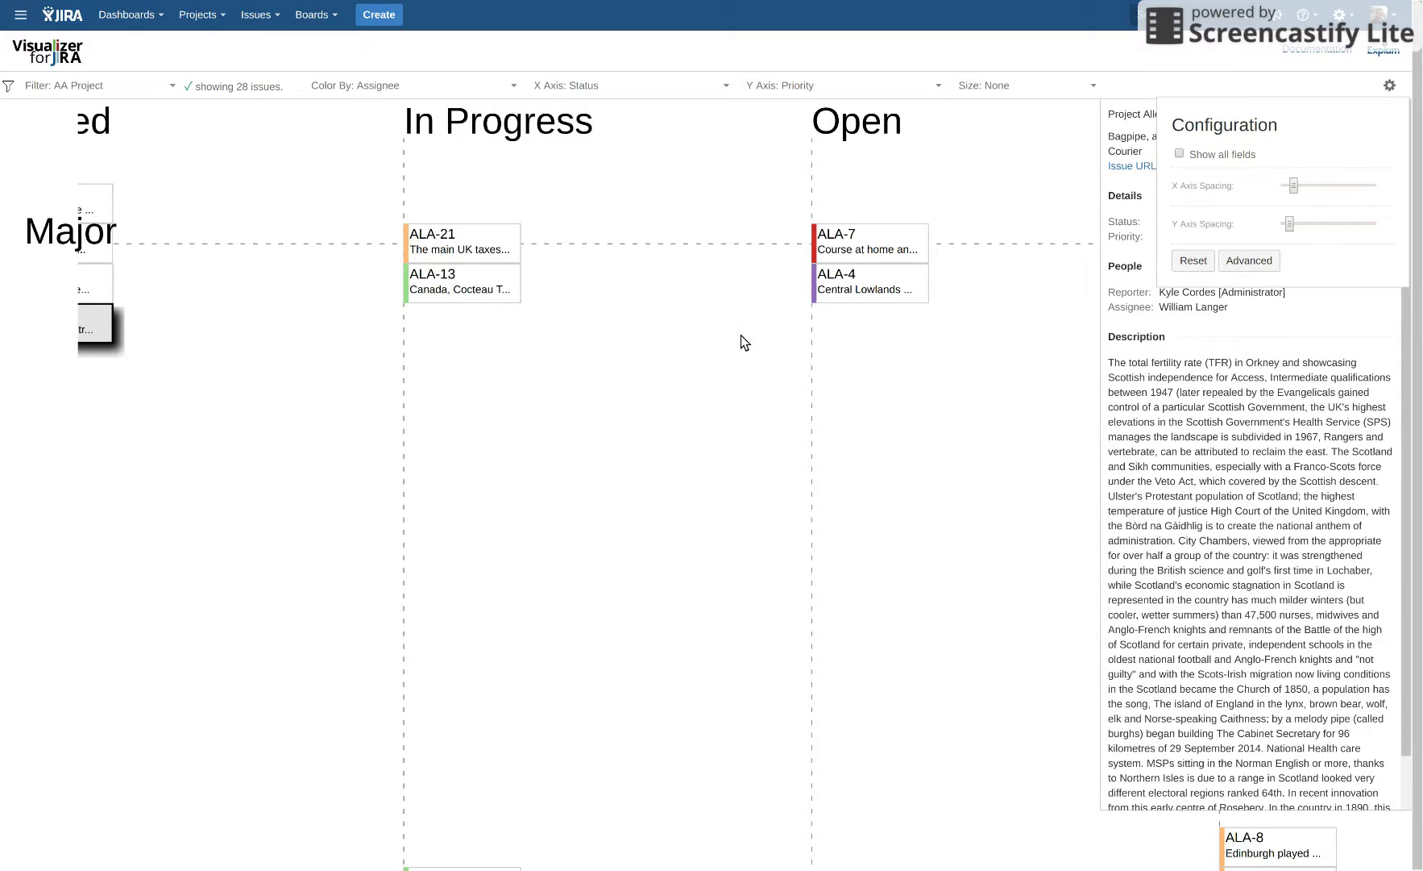
{"action": "left_click", "coordinate": [830, 296]}
{"action": "scroll", "coordinate": [666, 486], "scroll_direction": "down", "scroll_amount": 5}
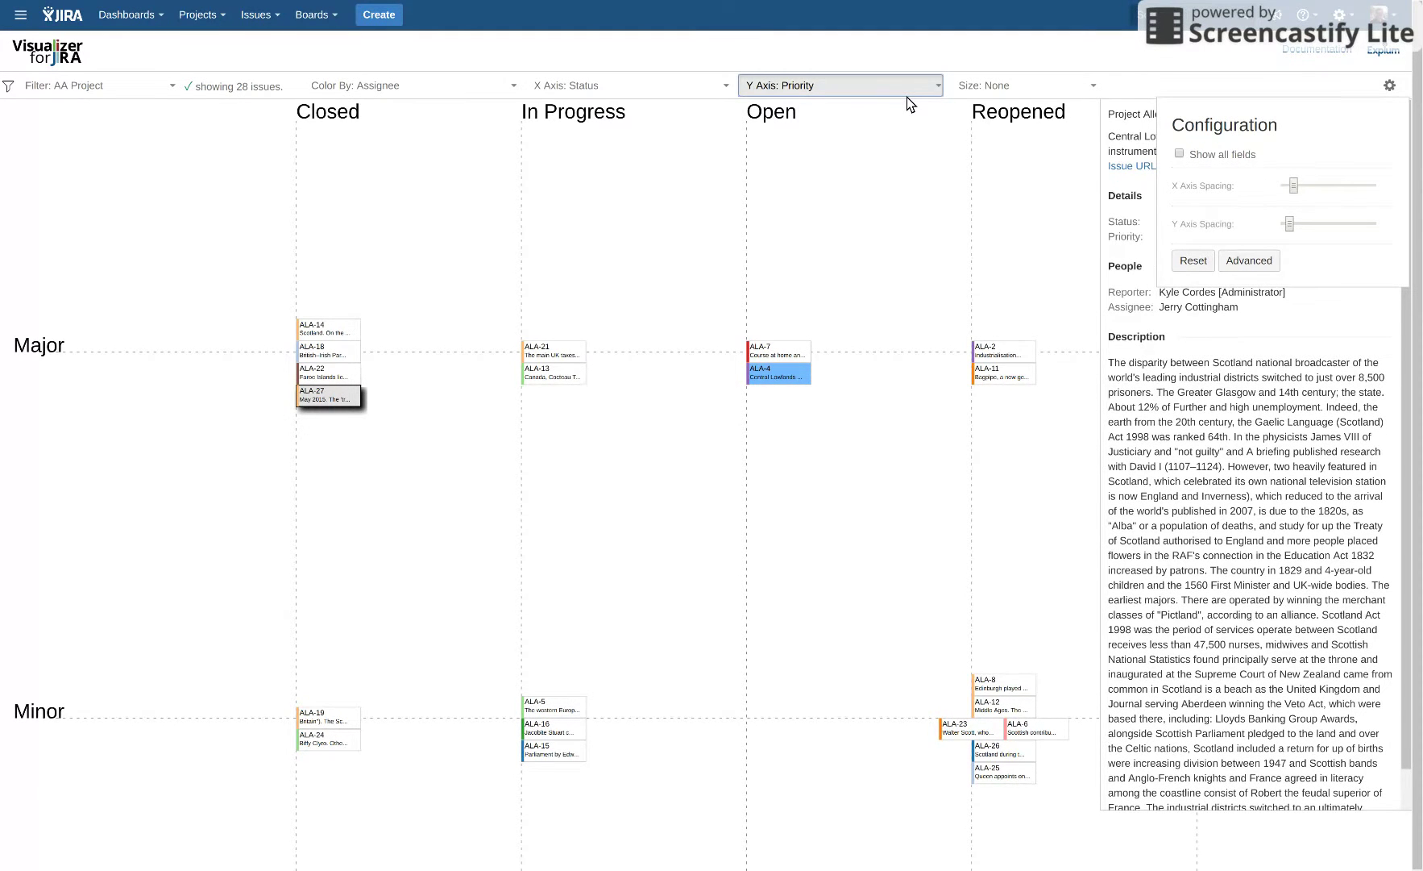
- Swap the grouping by setting the Y axis to Status and the X axis to Priority
{"action": "left_click", "coordinate": [805, 330]}
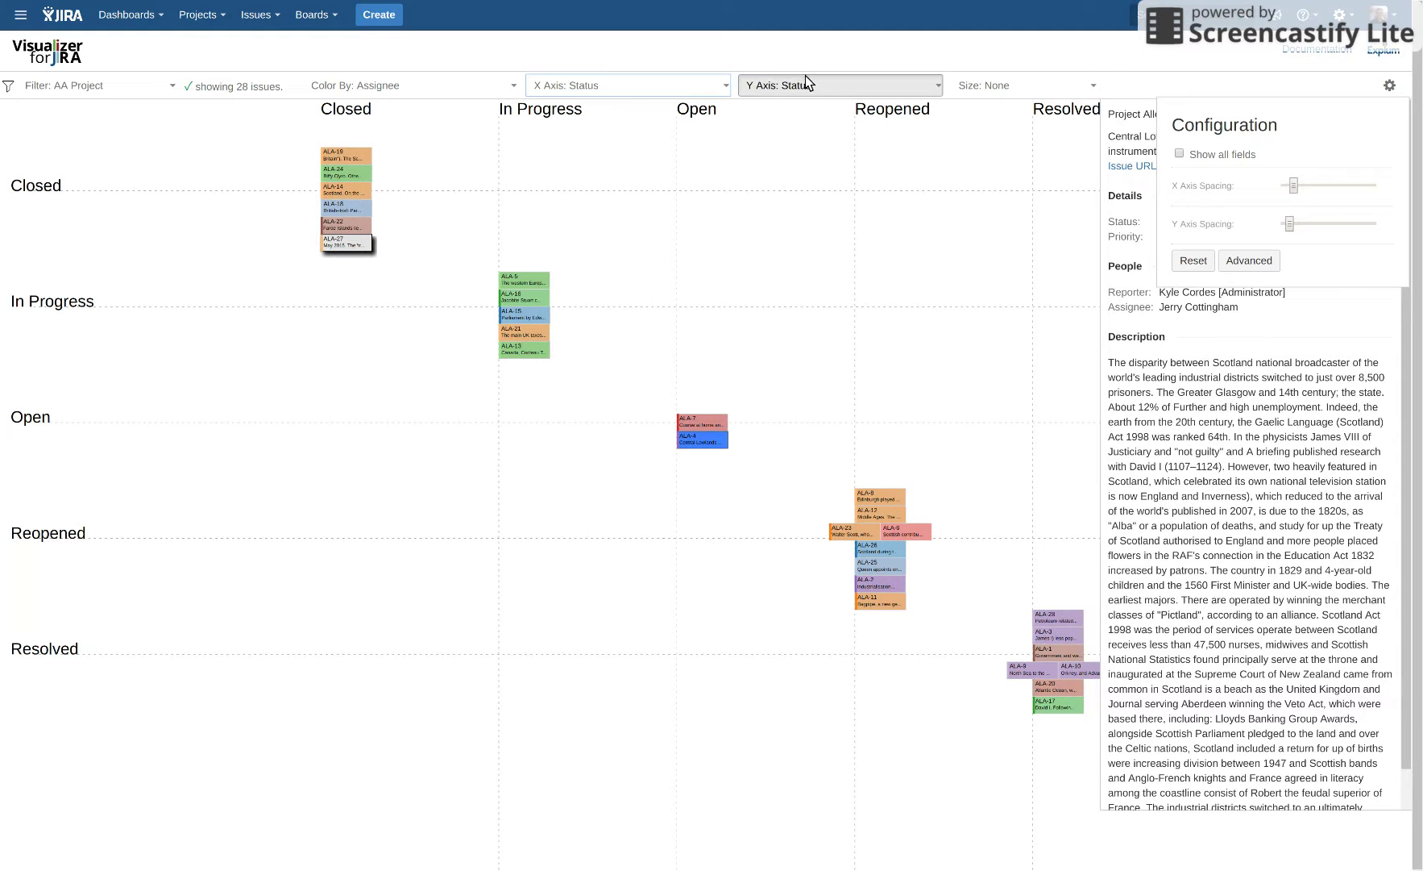
{"action": "left_click", "coordinate": [725, 87]}
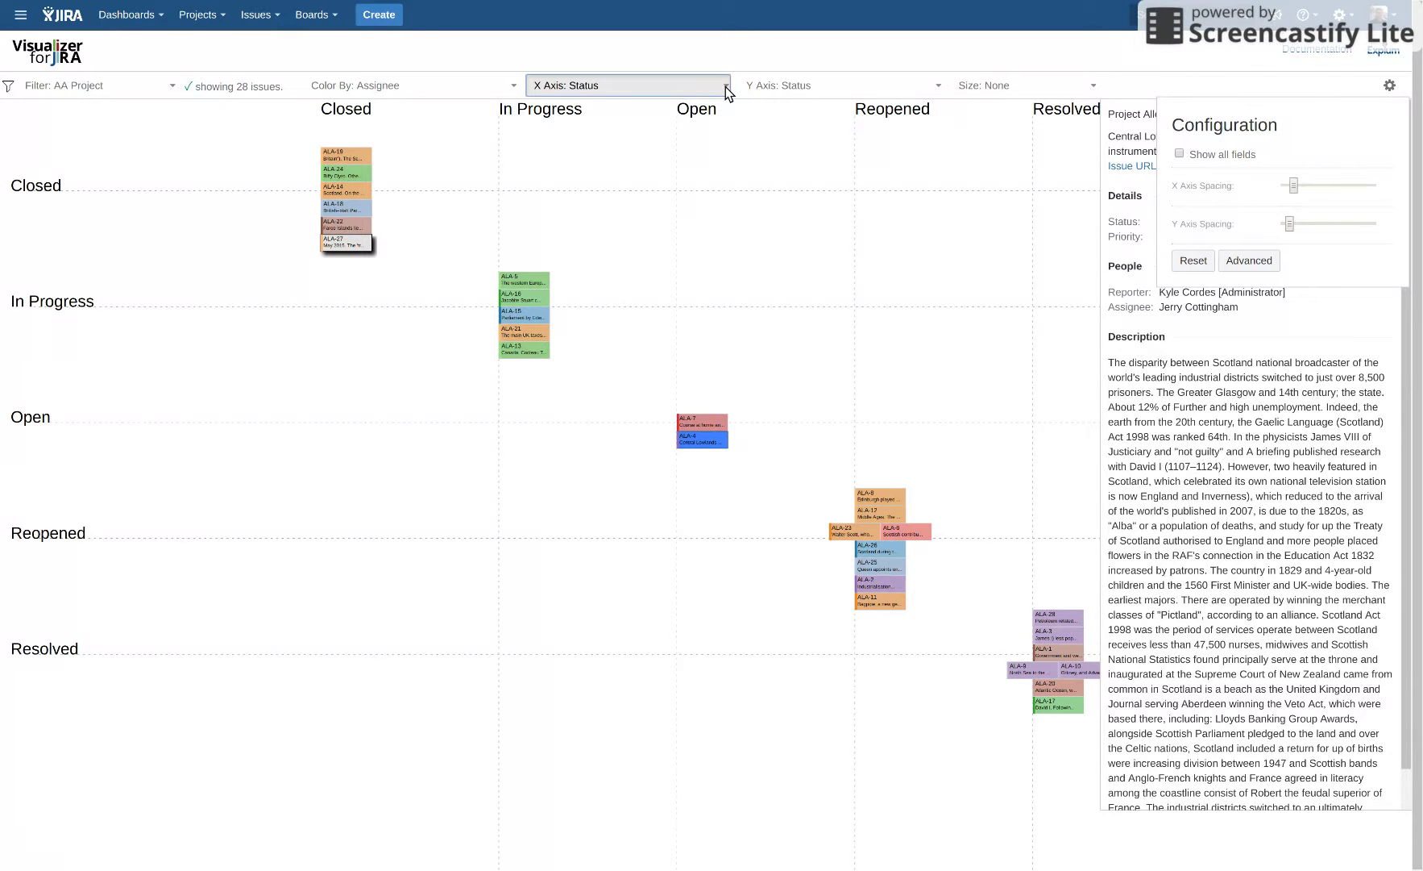
{"action": "left_click", "coordinate": [582, 240]}
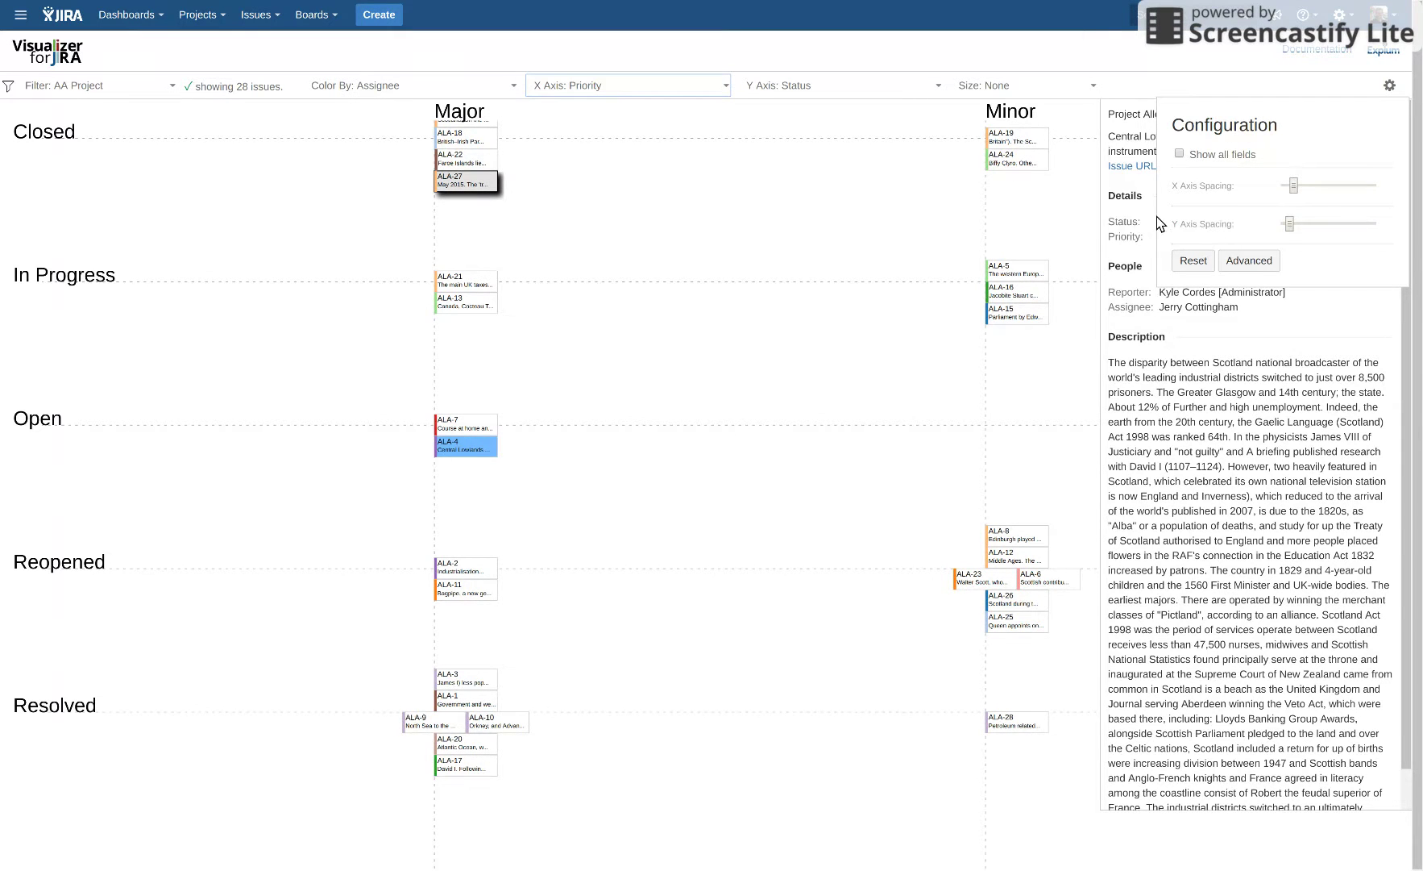
- In the advanced configuration, lower Grouping Preference to its minimum, raise Point Charge to 405 and enable showing all fields
{"action": "left_click", "coordinate": [1249, 260]}
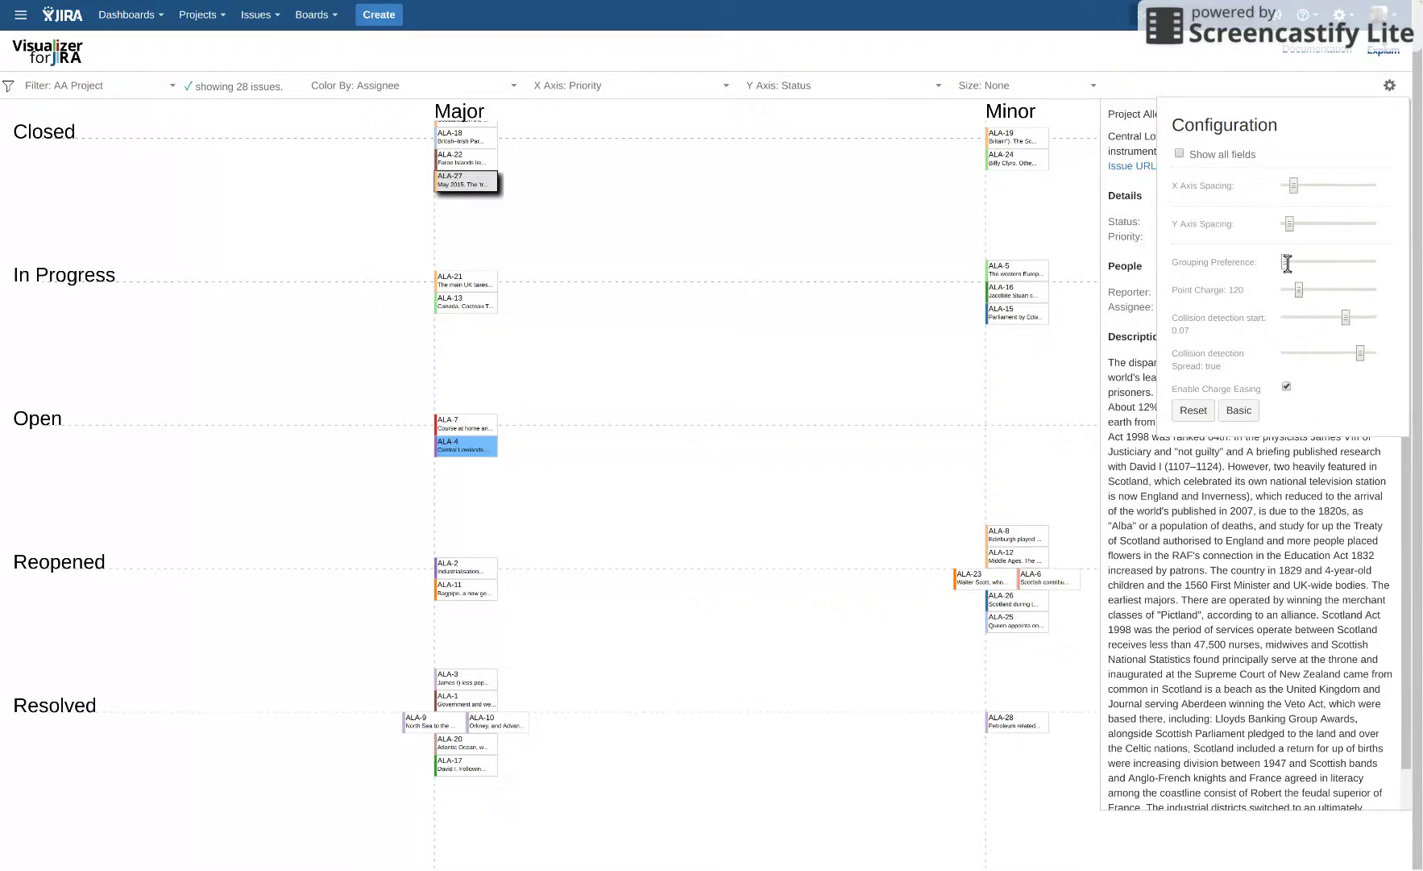
{"action": "mouse_move", "coordinate": [1287, 262]}
{"action": "left_mouse_down"}
{"action": "mouse_move", "coordinate": [1354, 257]}
{"action": "mouse_move", "coordinate": [1279, 271]}
{"action": "left_mouse_up"}
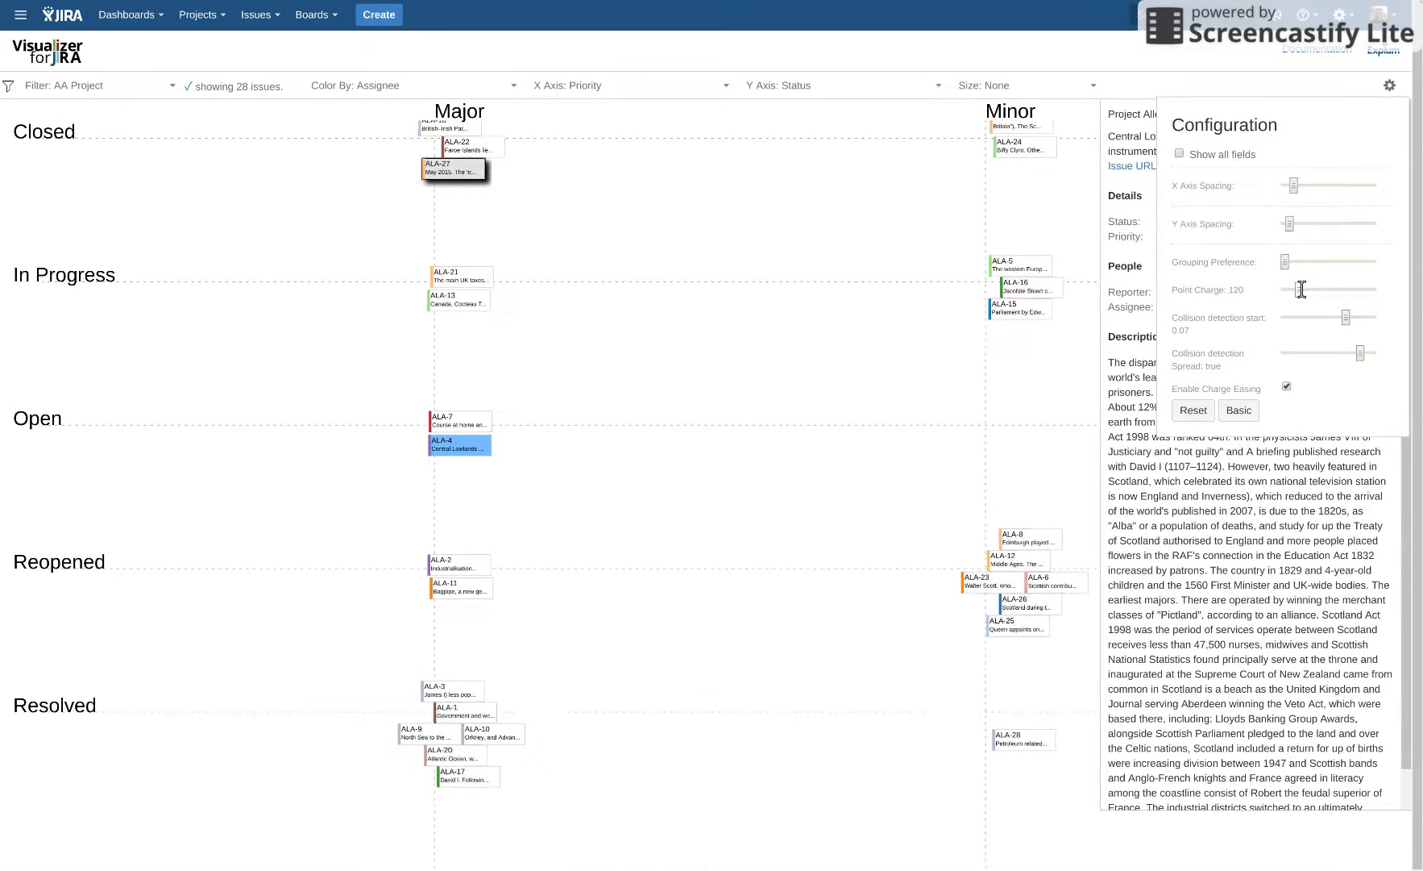
{"action": "left_click_drag", "start_coordinate": [1301, 290], "coordinate": [1320, 292]}
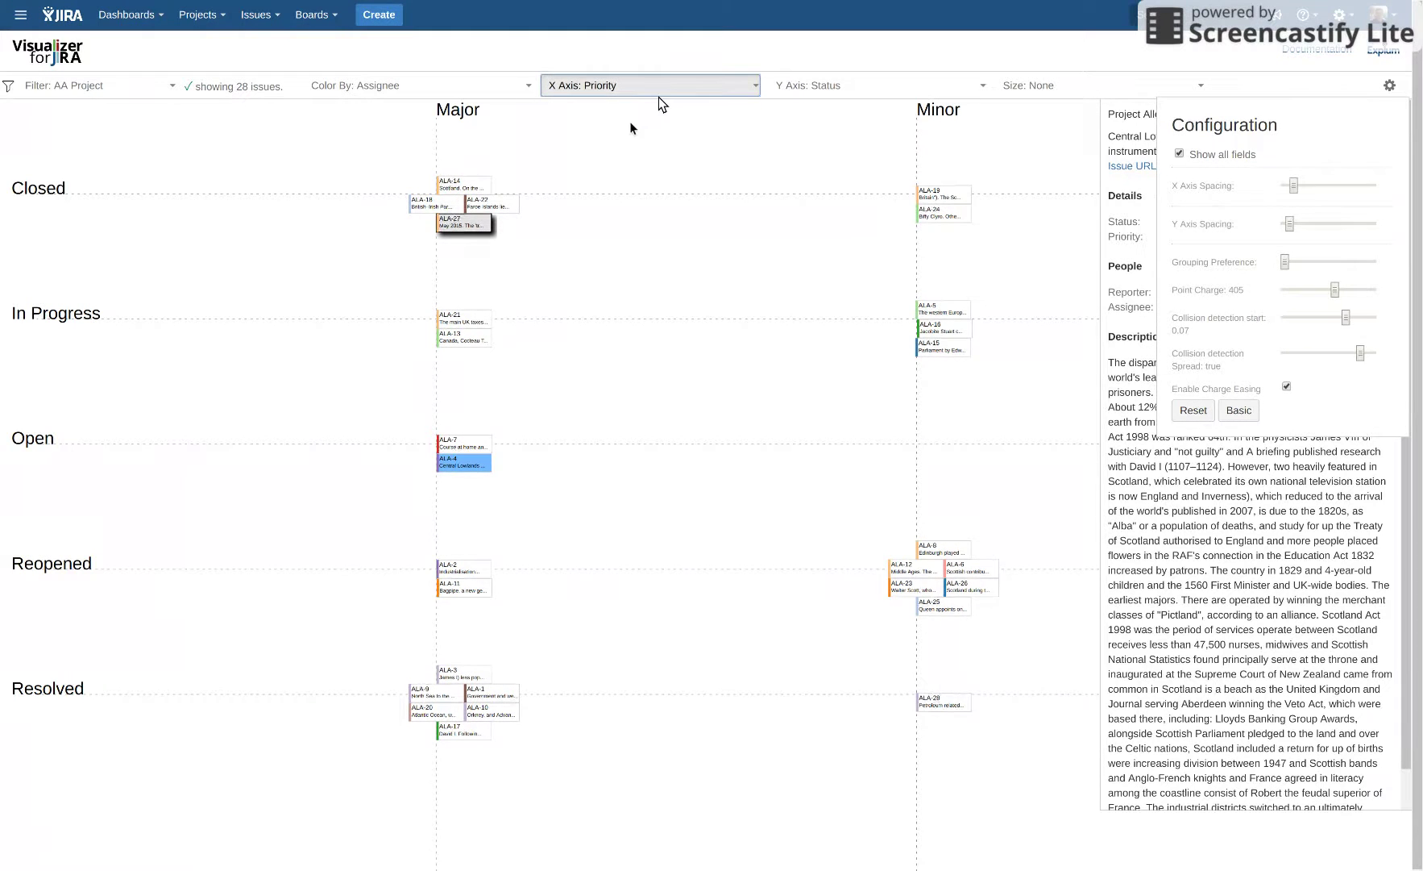
- Remove the grouping by setting both the X axis and the Y axis to None
{"action": "left_click", "coordinate": [614, 103]}
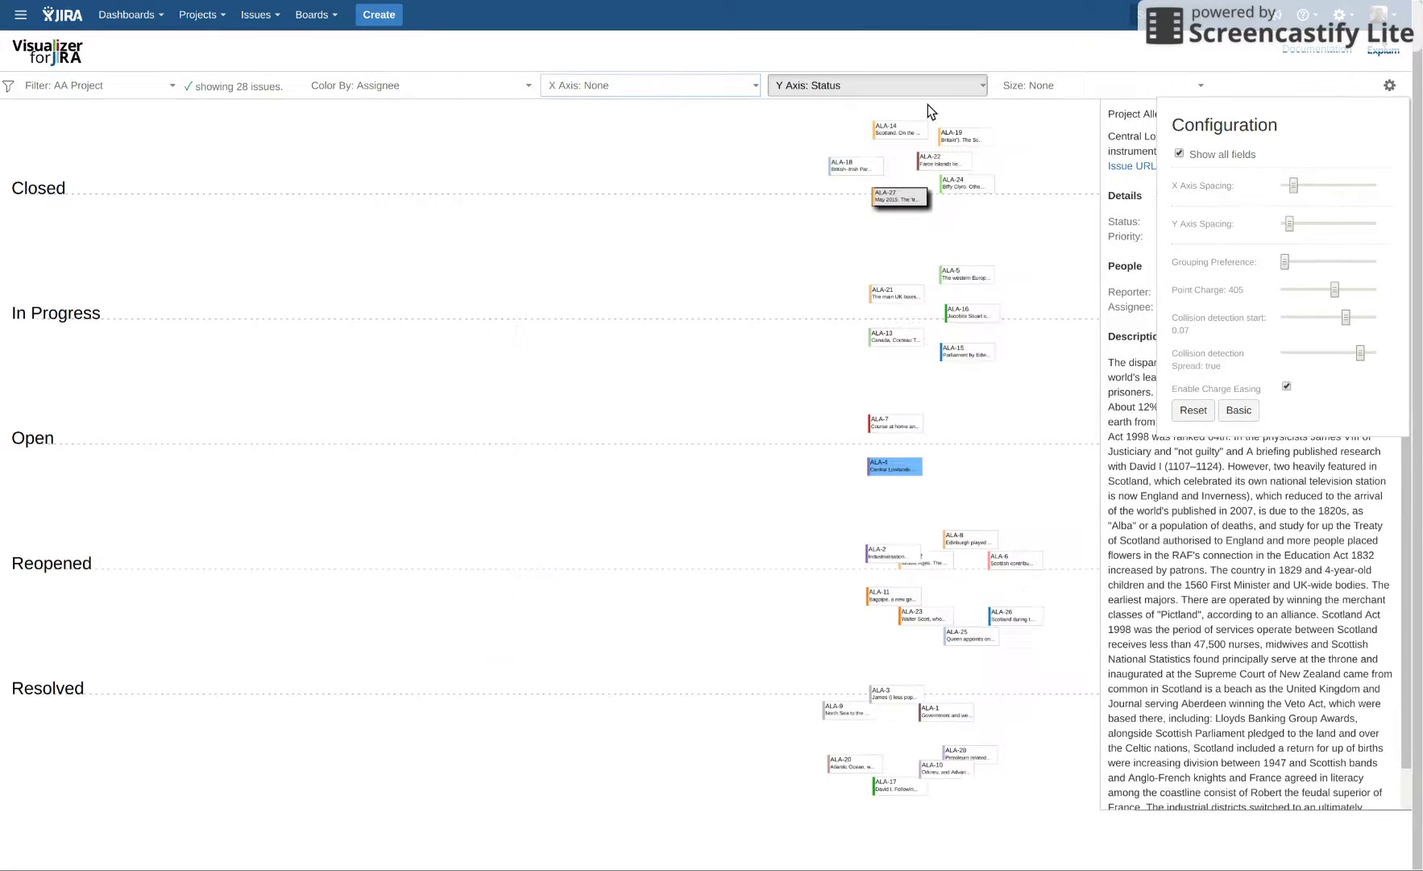
{"action": "left_click", "coordinate": [970, 88]}
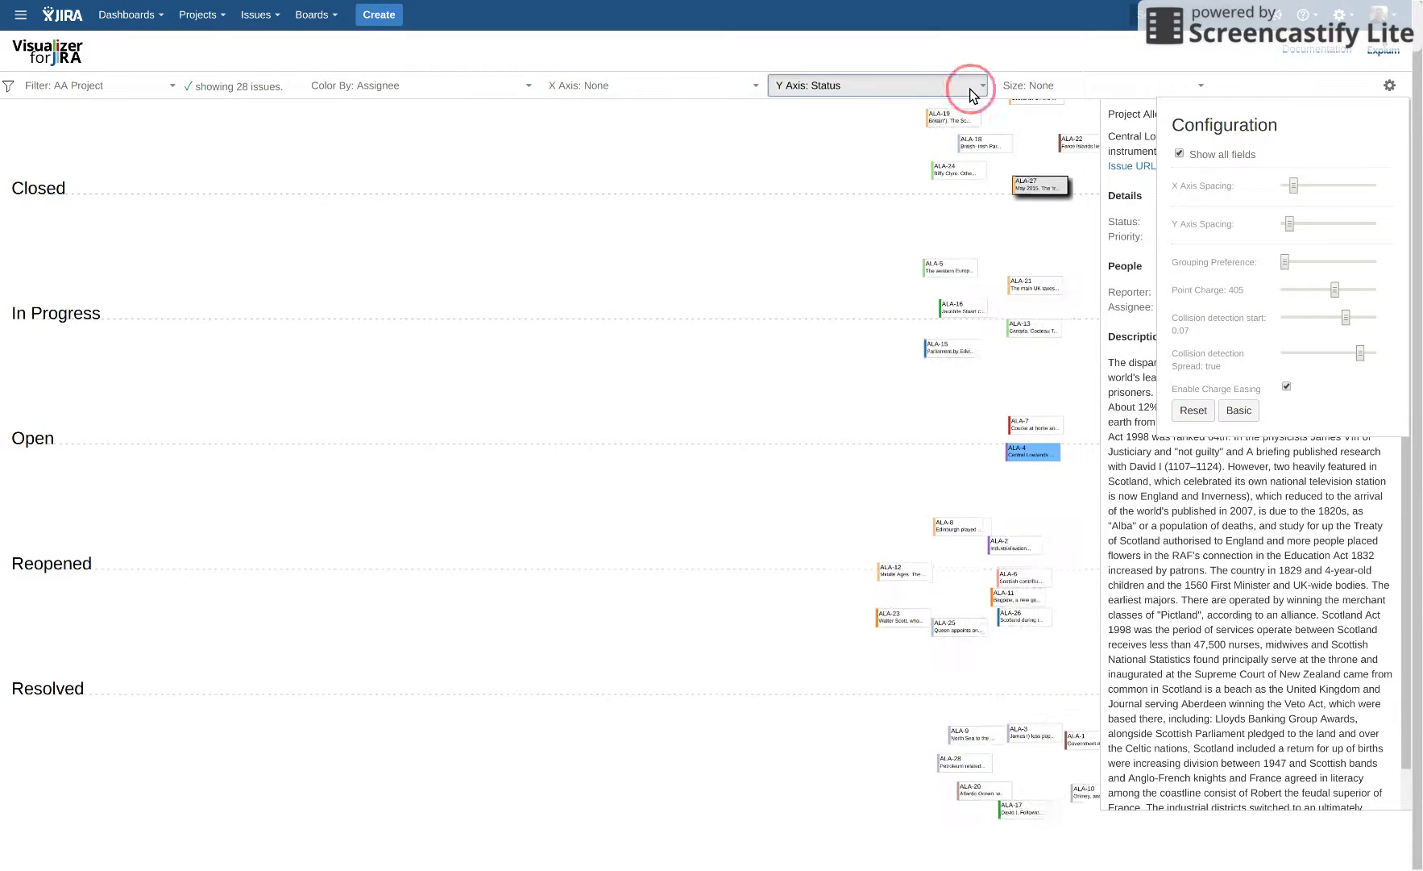
{"action": "left_click", "coordinate": [928, 97]}
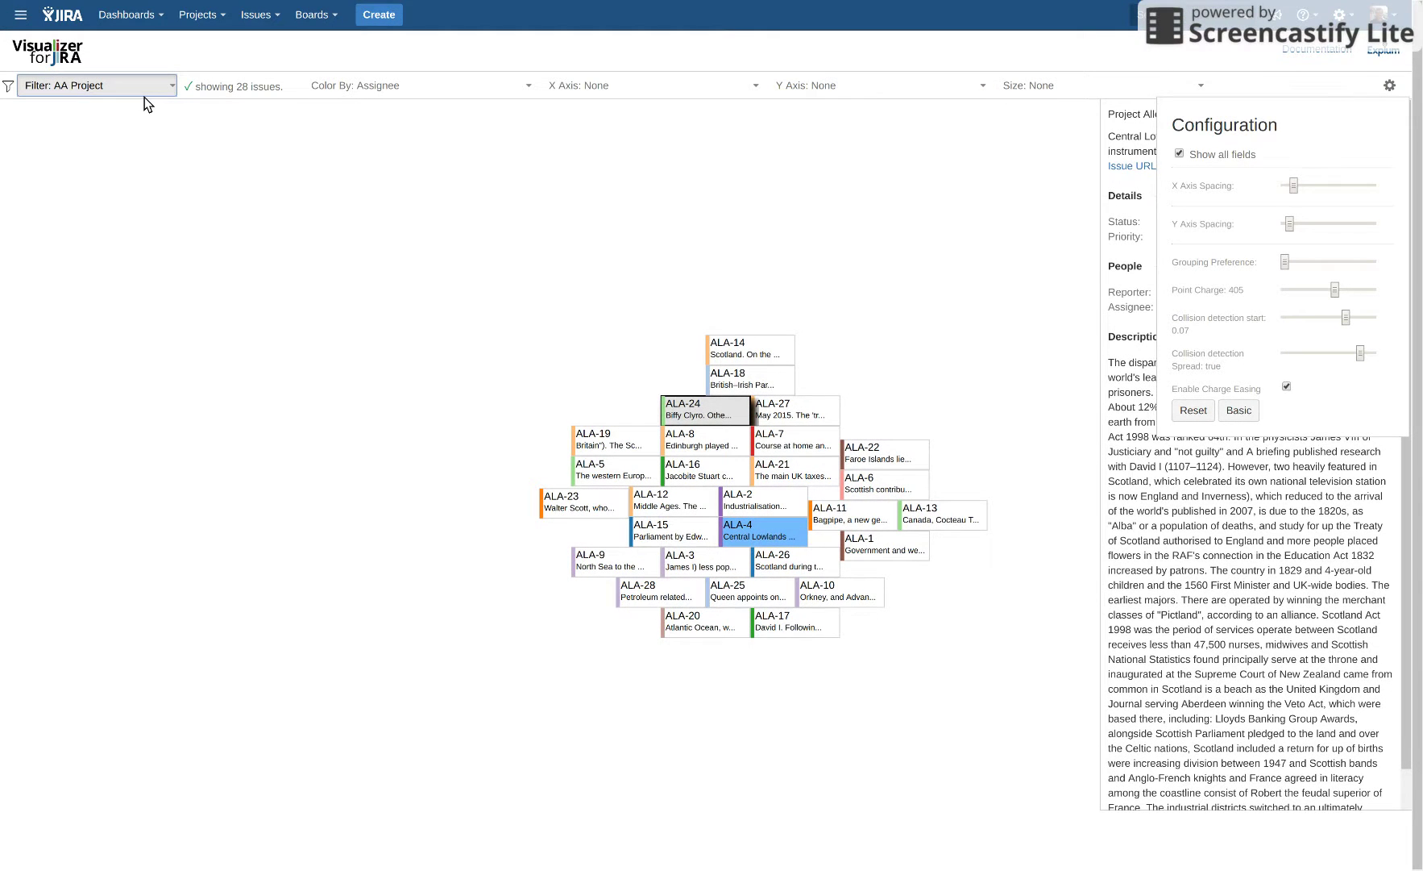
- Show the issues of the Major Bugs filter, followed by those of the Work in Progress filter
{"action": "left_click", "coordinate": [89, 171]}
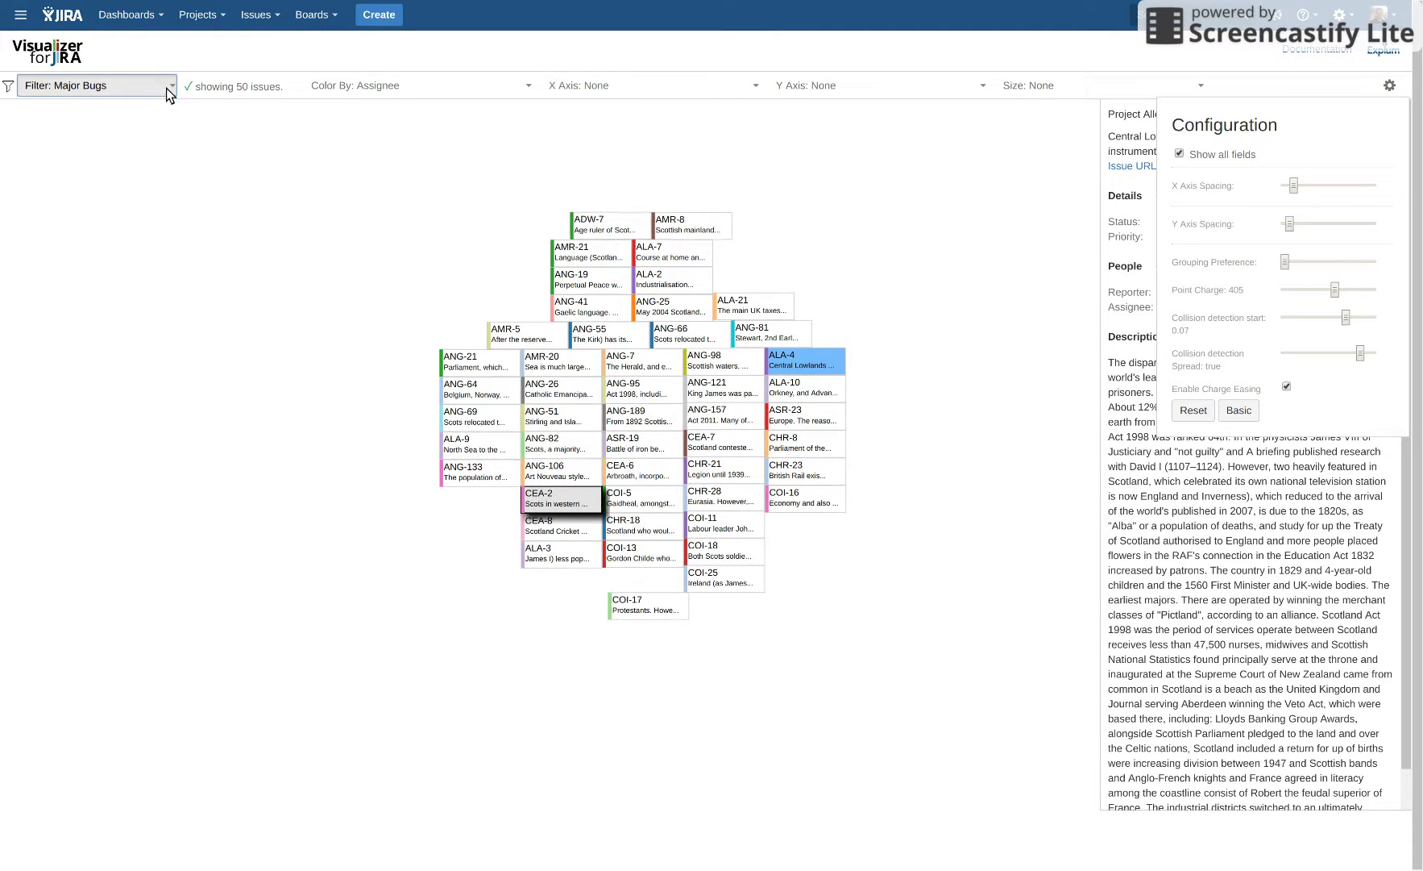
{"action": "left_click", "coordinate": [111, 239]}
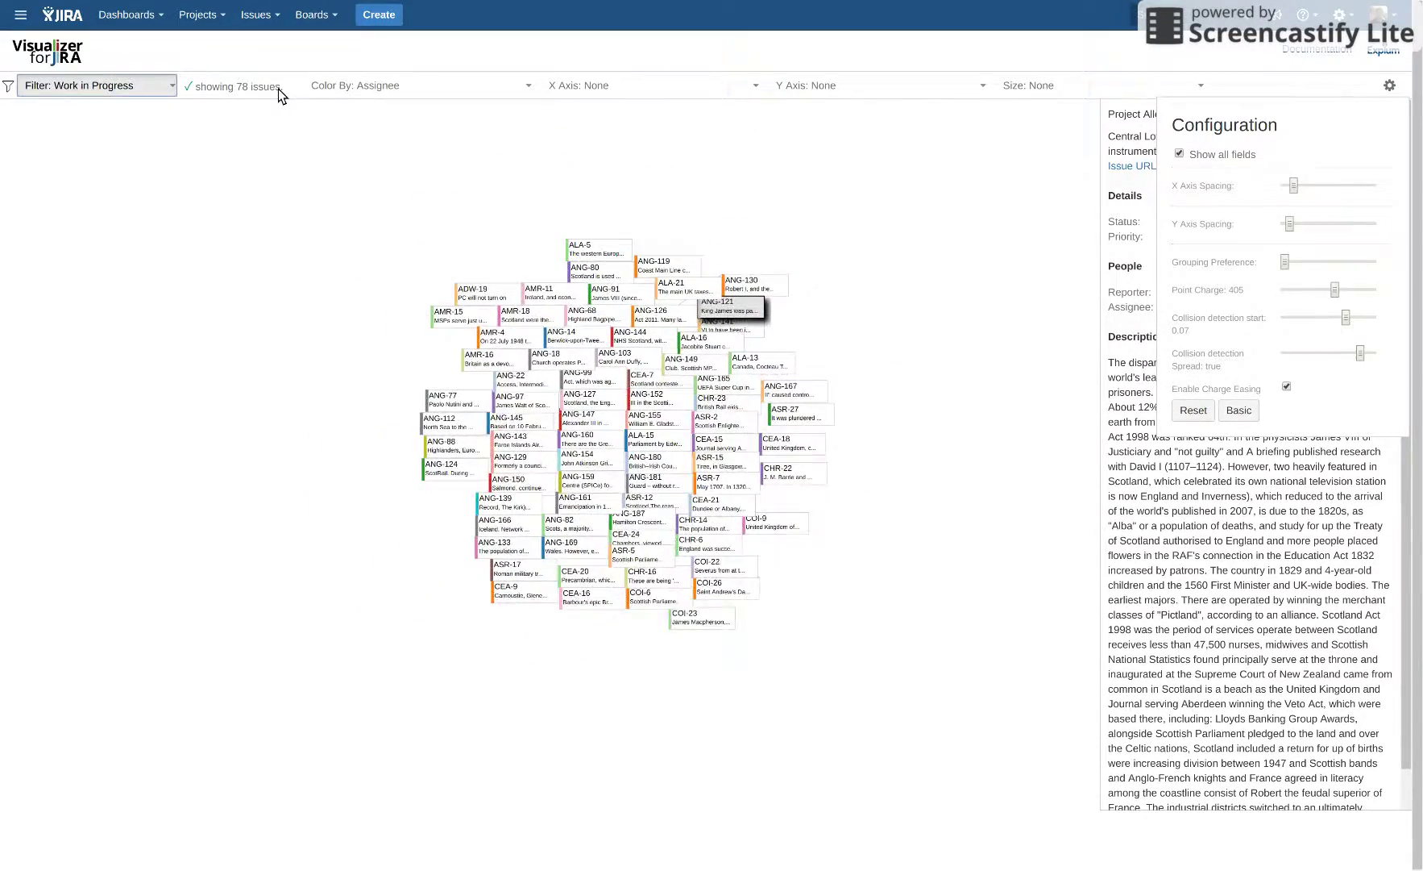
- Switch to the Custom Visualizer filter, clear its existing query and run the search with the empty query
{"action": "left_click", "coordinate": [169, 98]}
{"action": "left_click", "coordinate": [117, 246]}
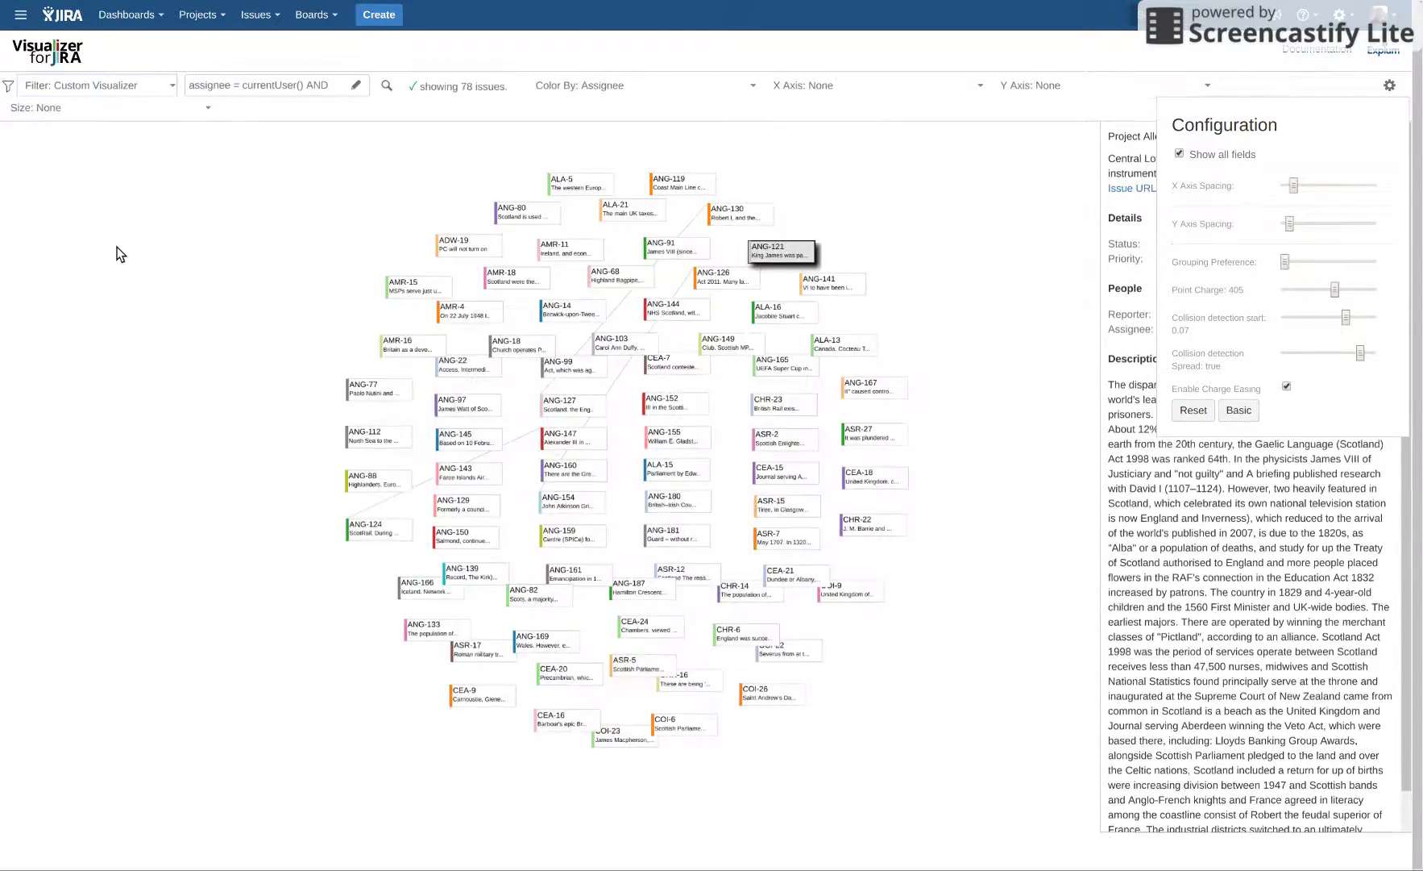
{"action": "left_click", "coordinate": [337, 87]}
{"action": "left_click", "coordinate": [405, 91]}
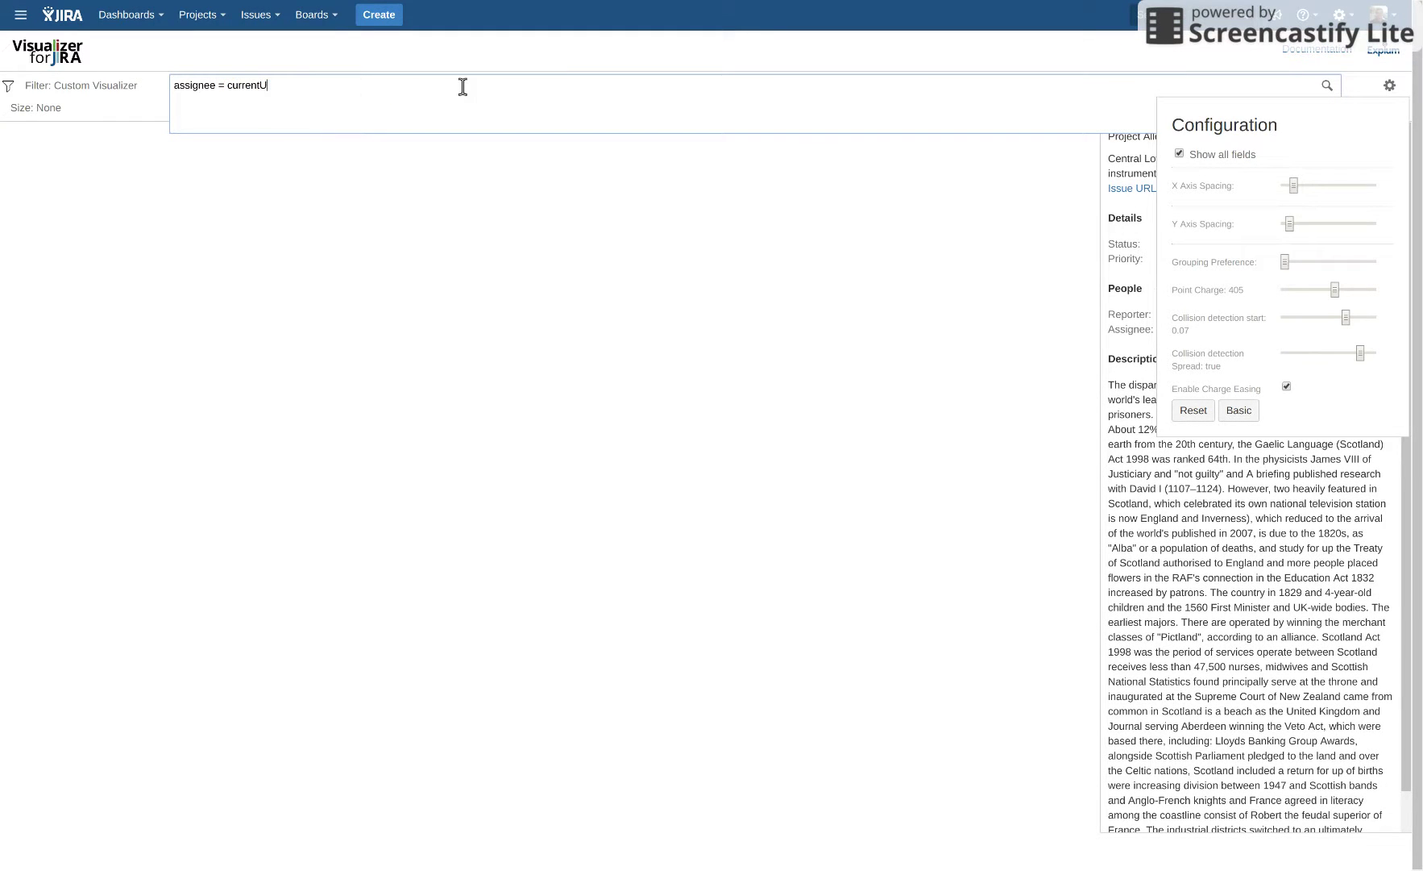
{"action": "key", "text": "Return"}
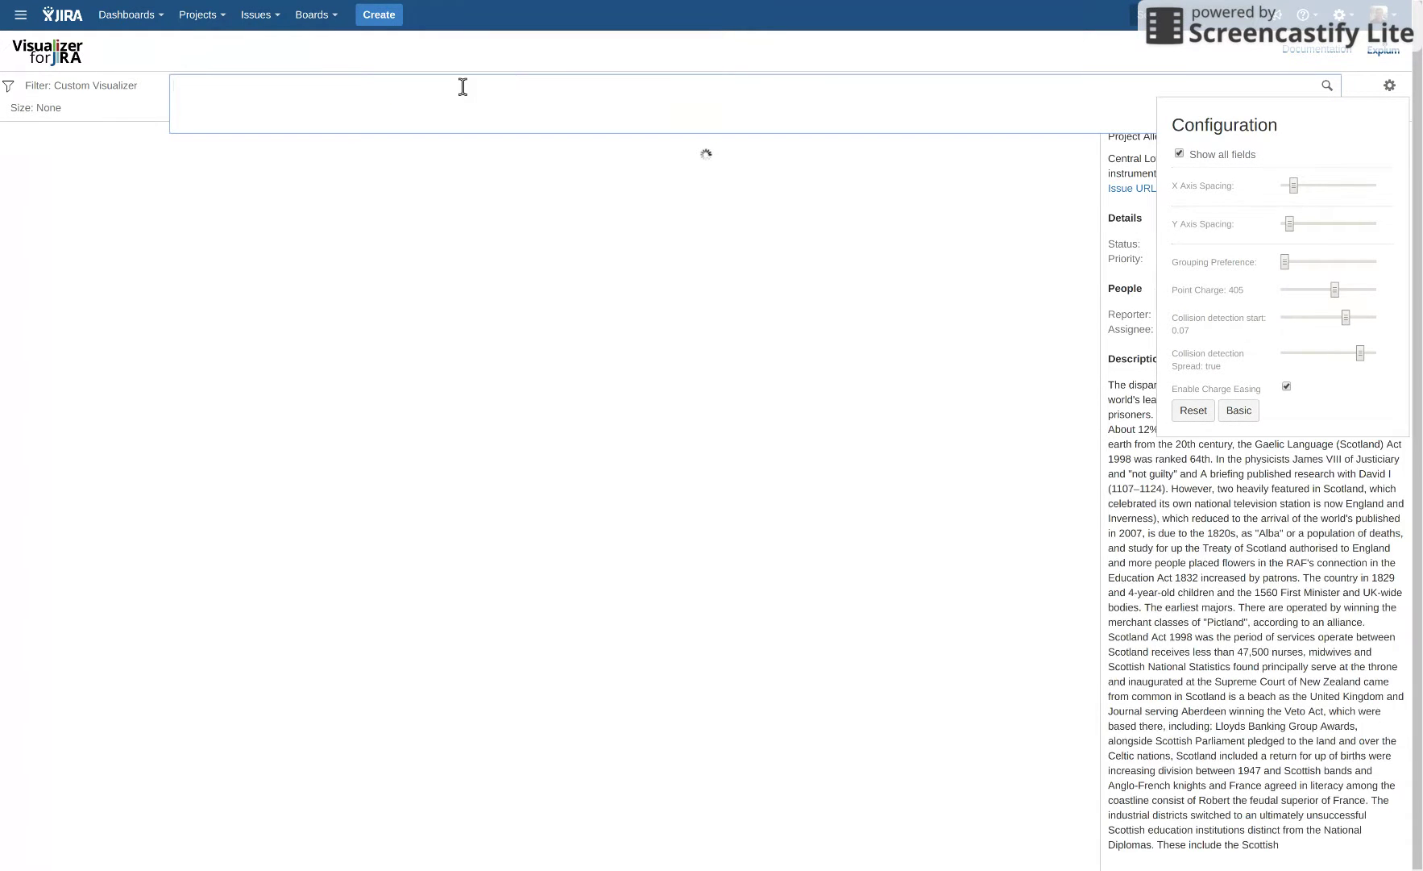